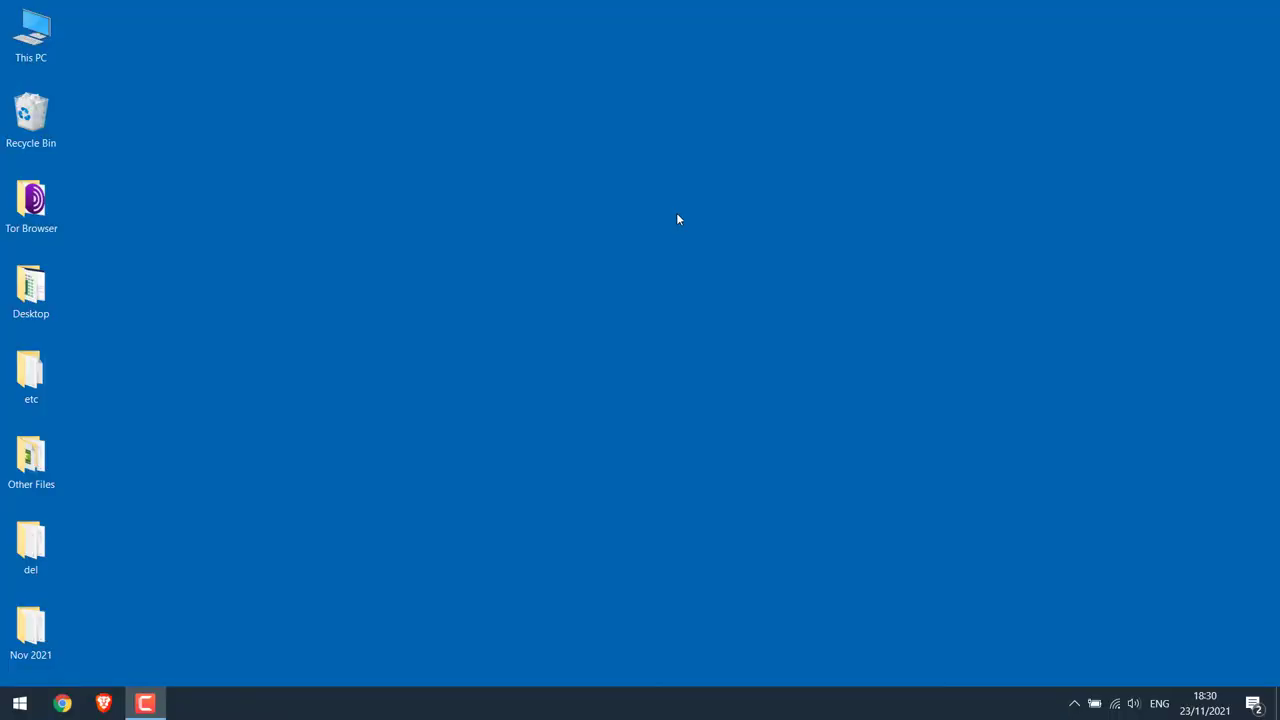
Load heyletslearnsomething.com/test in Chrome.
left_click(62, 703)
type("he")
key("Right")
type("/test")
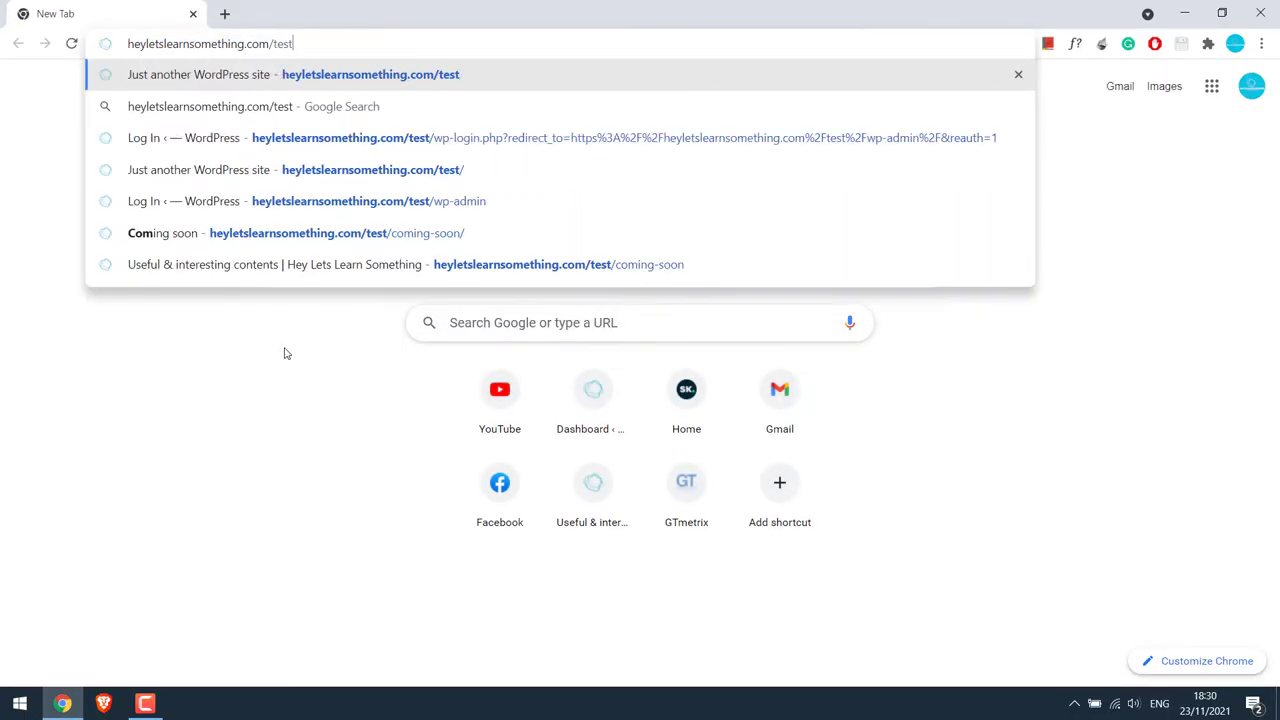
key("Return")
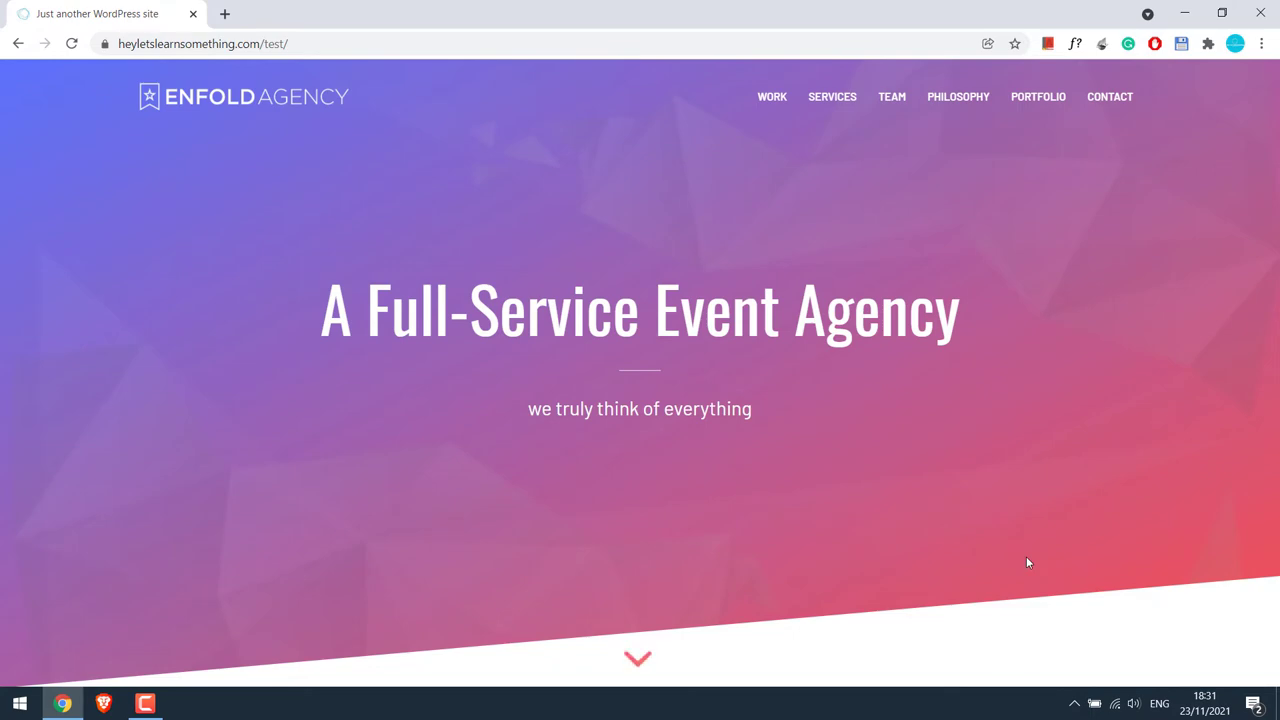
Scroll through the Enfold Agency home page and return to the top.
scroll(1090, 300, "down", 5)
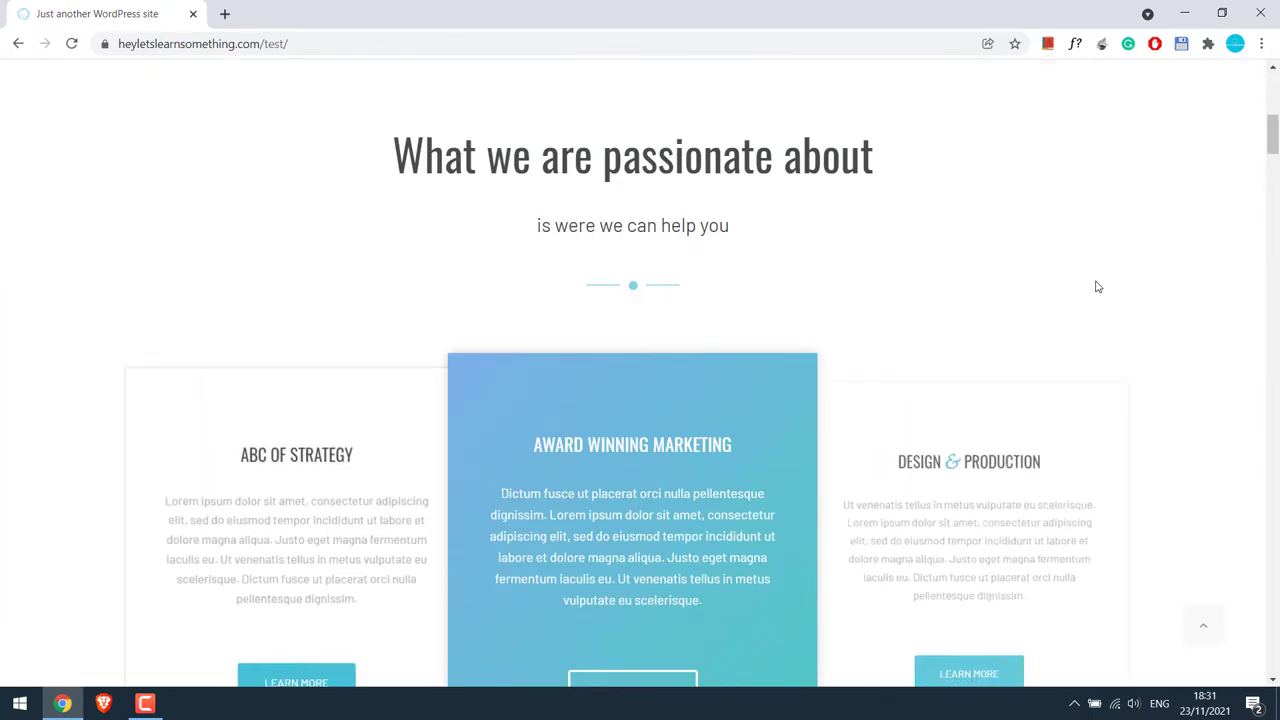
left_click_drag(1273, 134, 1273, 650)
left_click(1203, 625)
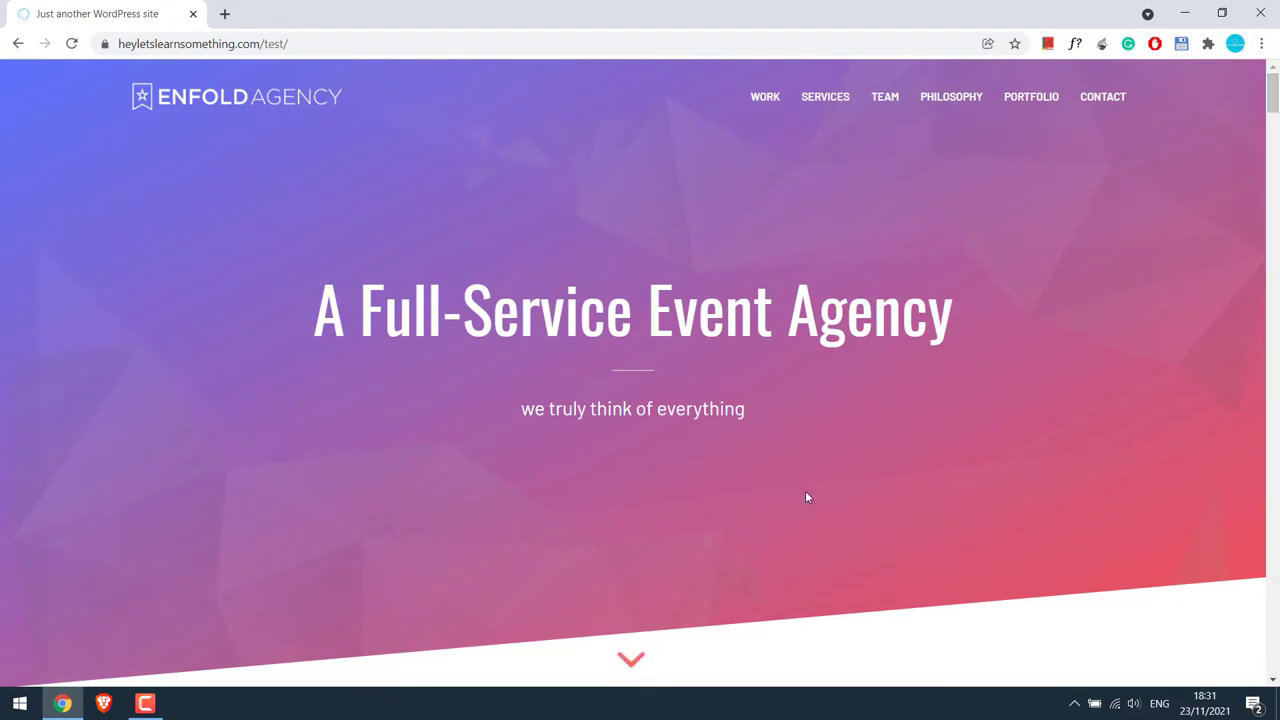
Add wp-admin to the site address and load the admin URL.
left_click(433, 43)
left_click(433, 43)
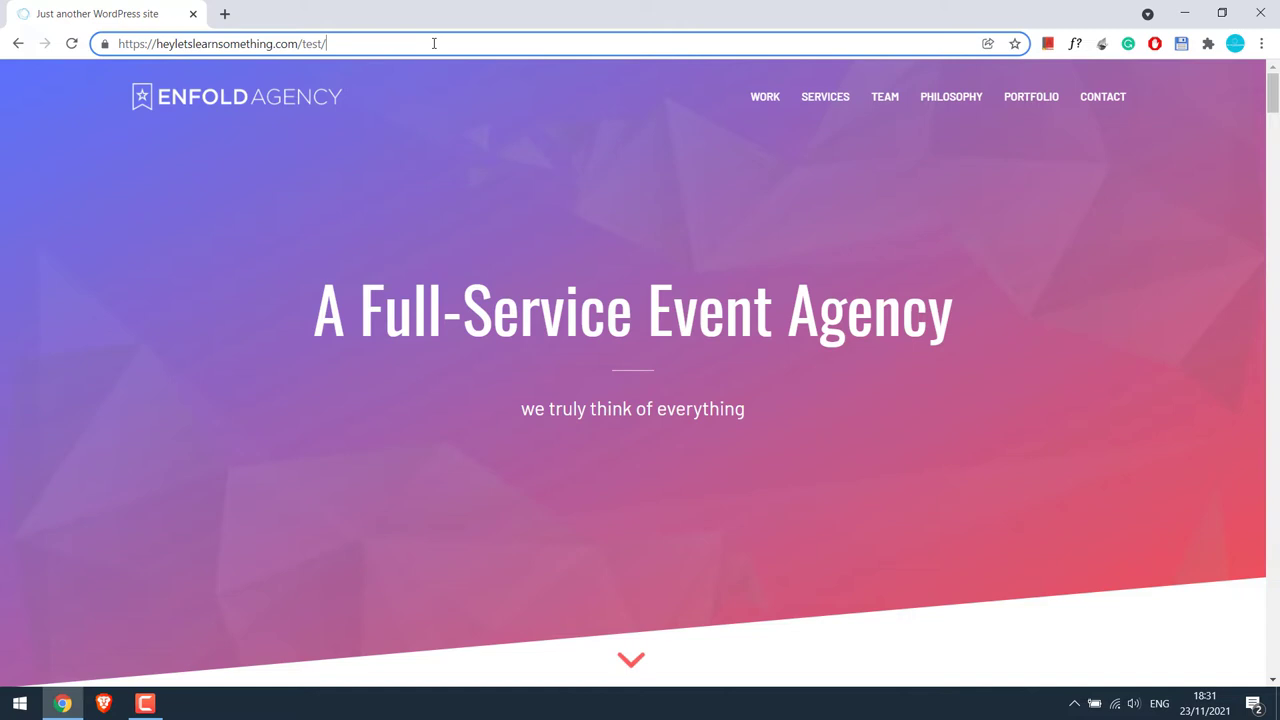
type("wp-admin")
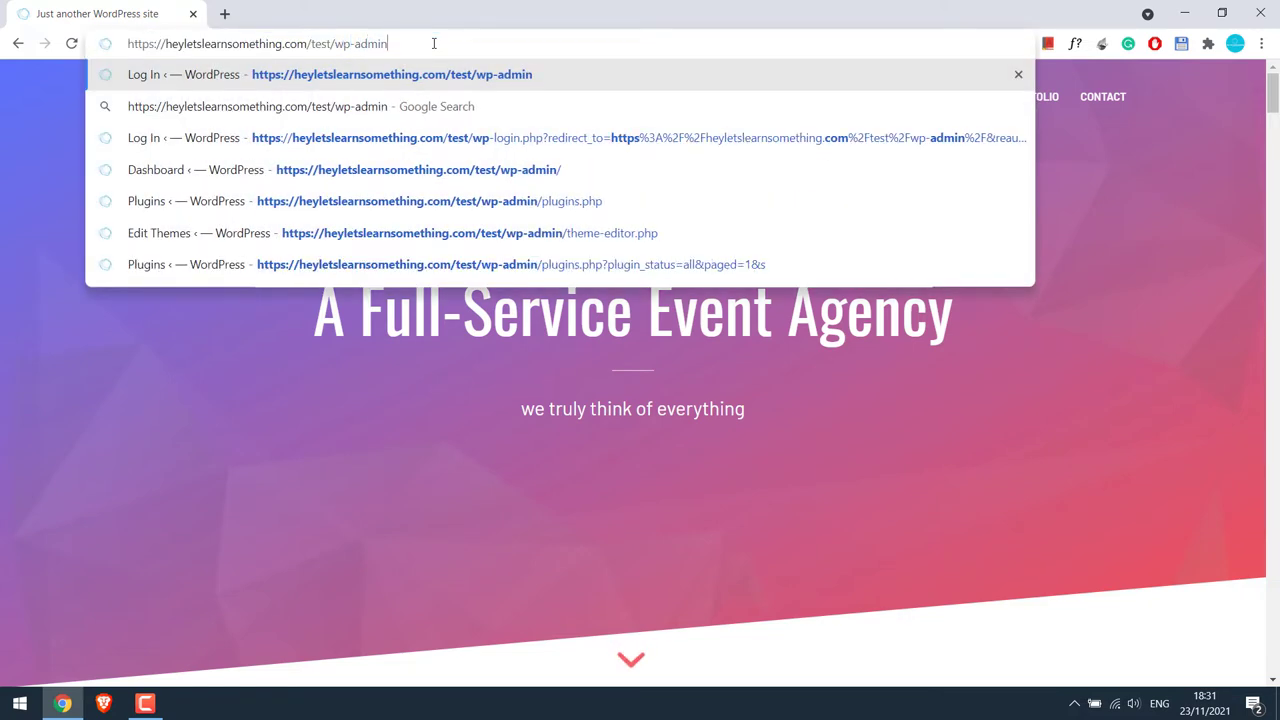
key("Return")
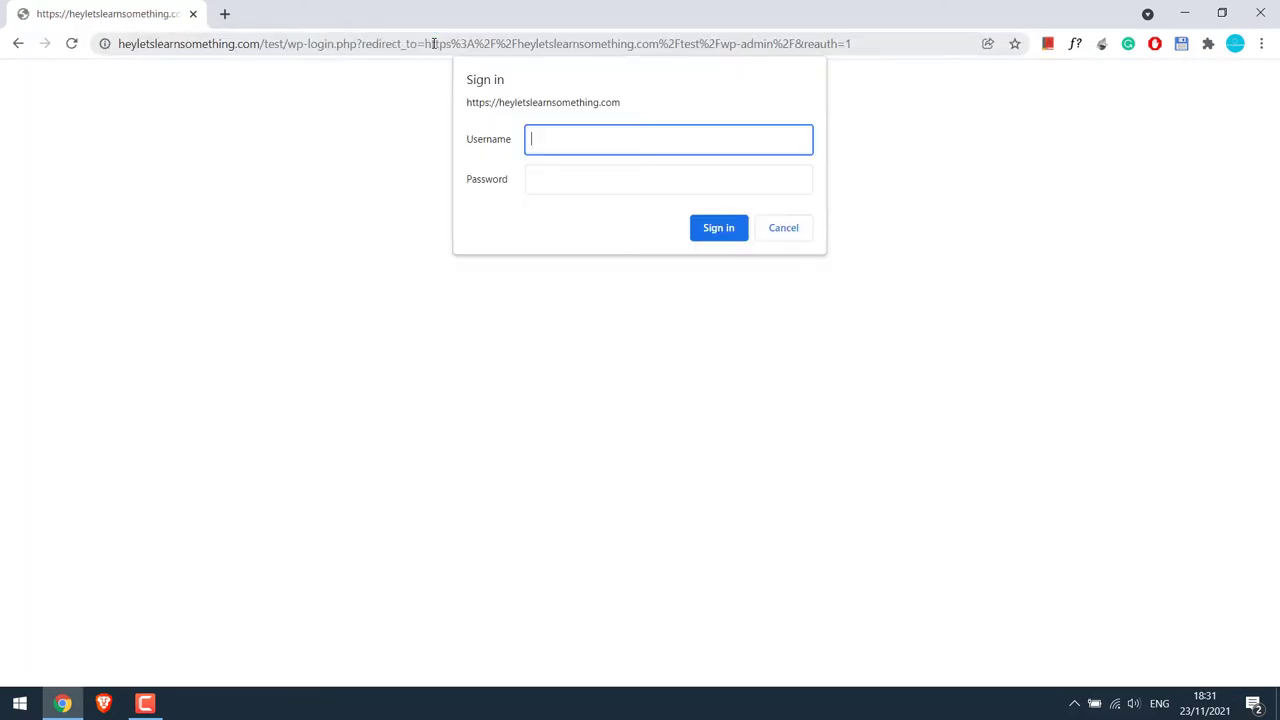
Sign in through the browser prompt and the WordPress login form with the site's credentials.
type("test")
key("Tab")
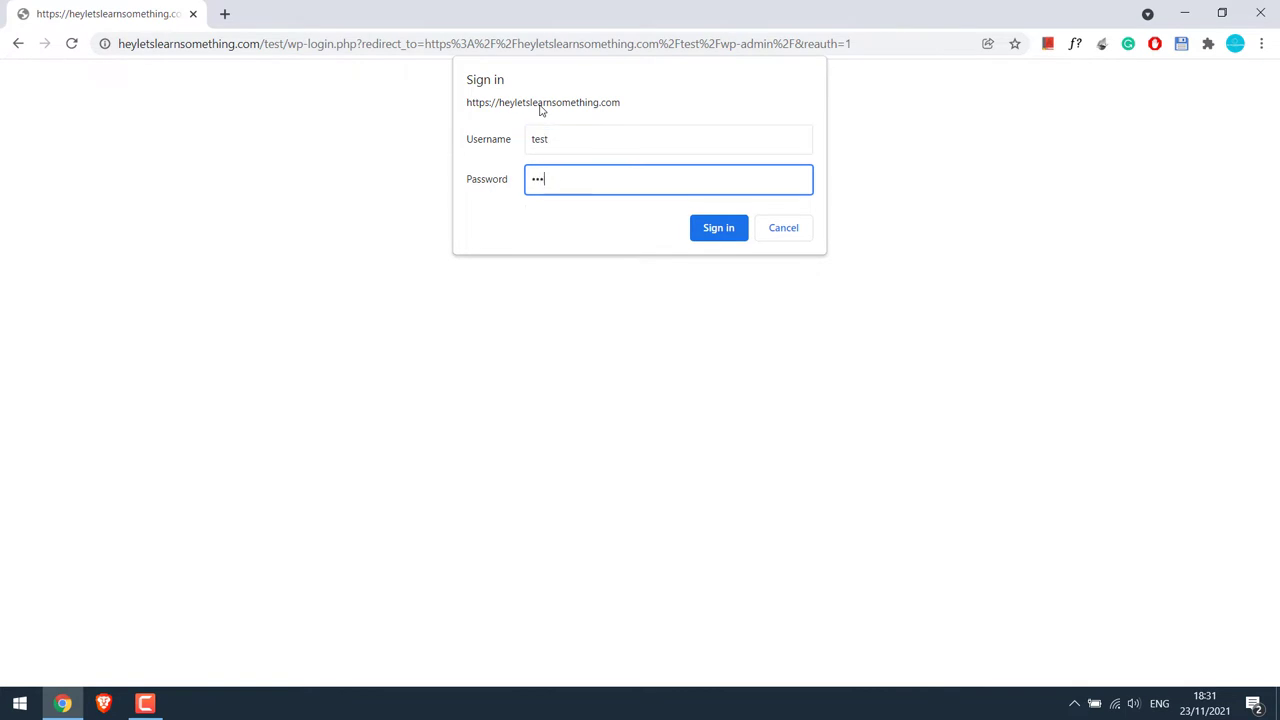
key("Return")
type("demo")
key("Tab")
key("Return")
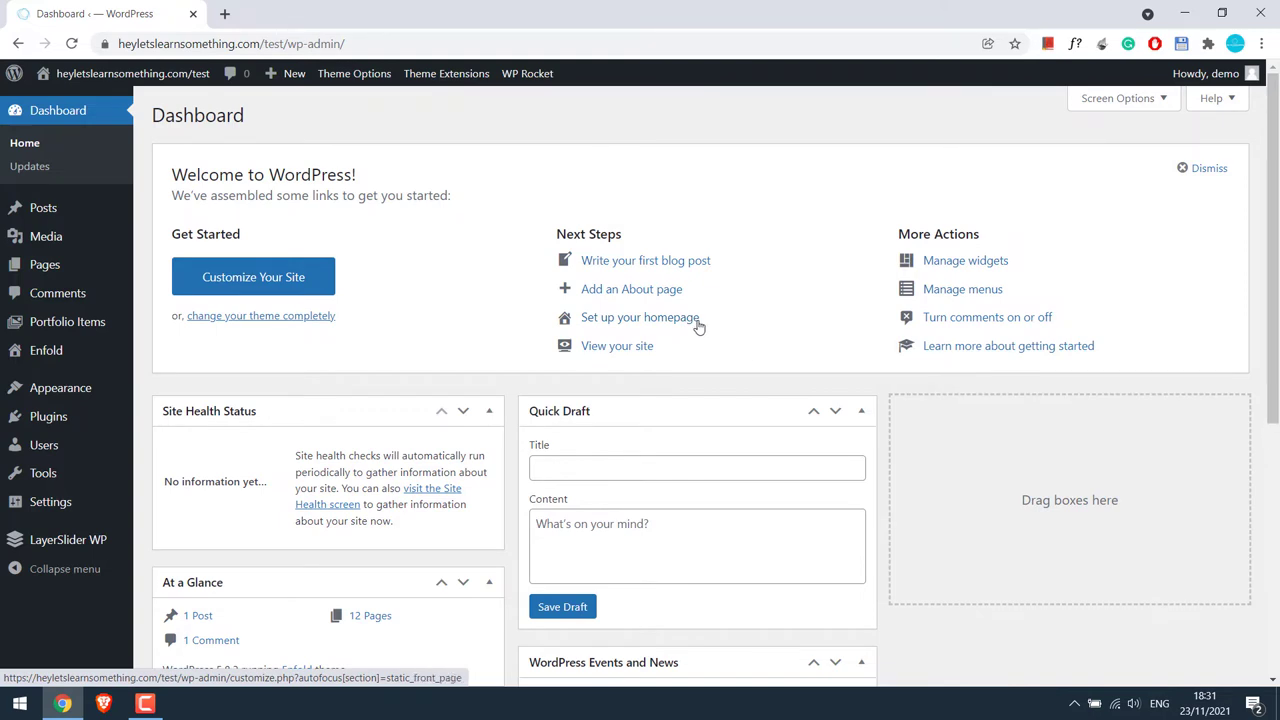
Search the plugin directory for 'popup by supsystic' under Plugins > Add New.
mouse_move(77, 417)
left_click(161, 446)
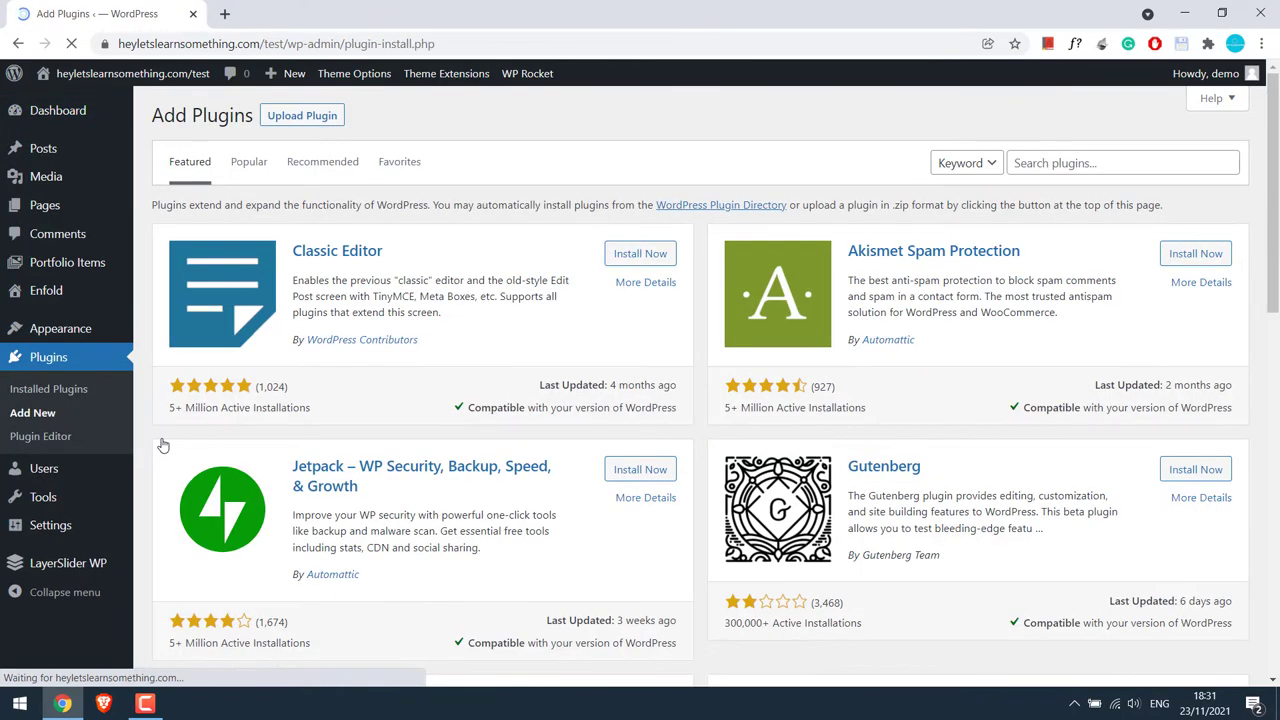
left_click(1097, 157)
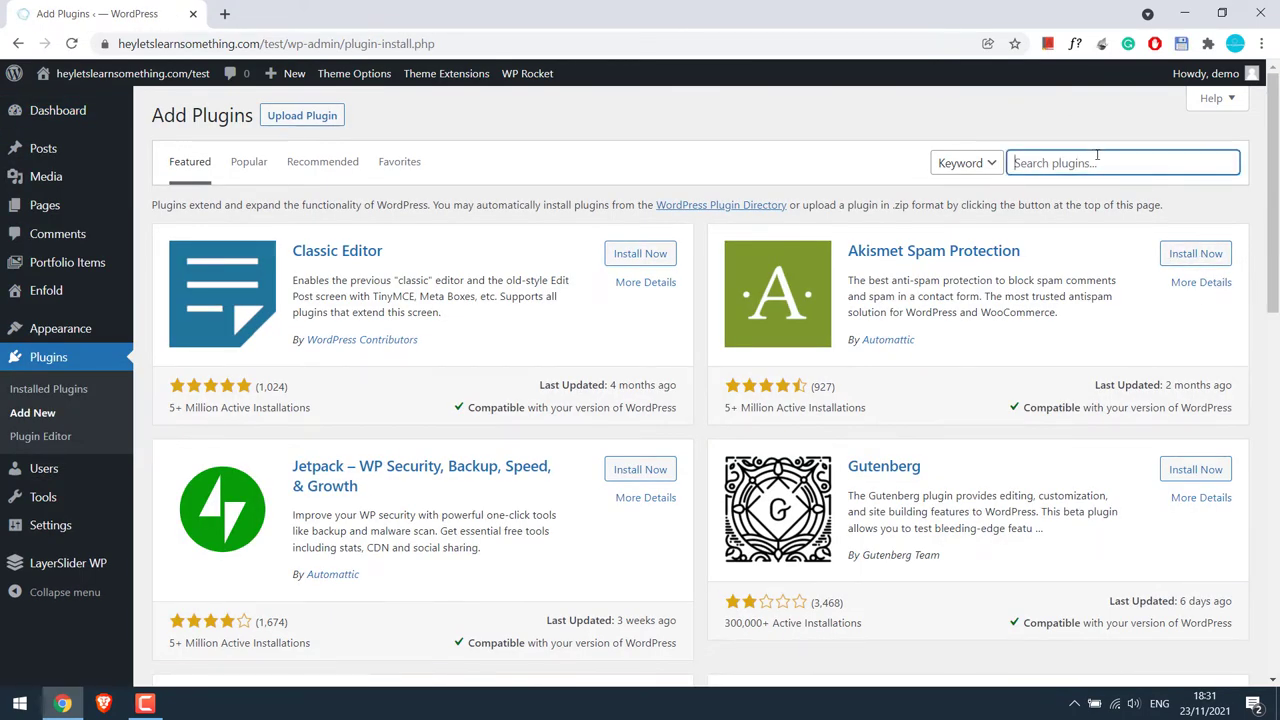
type("popup by supsystic")
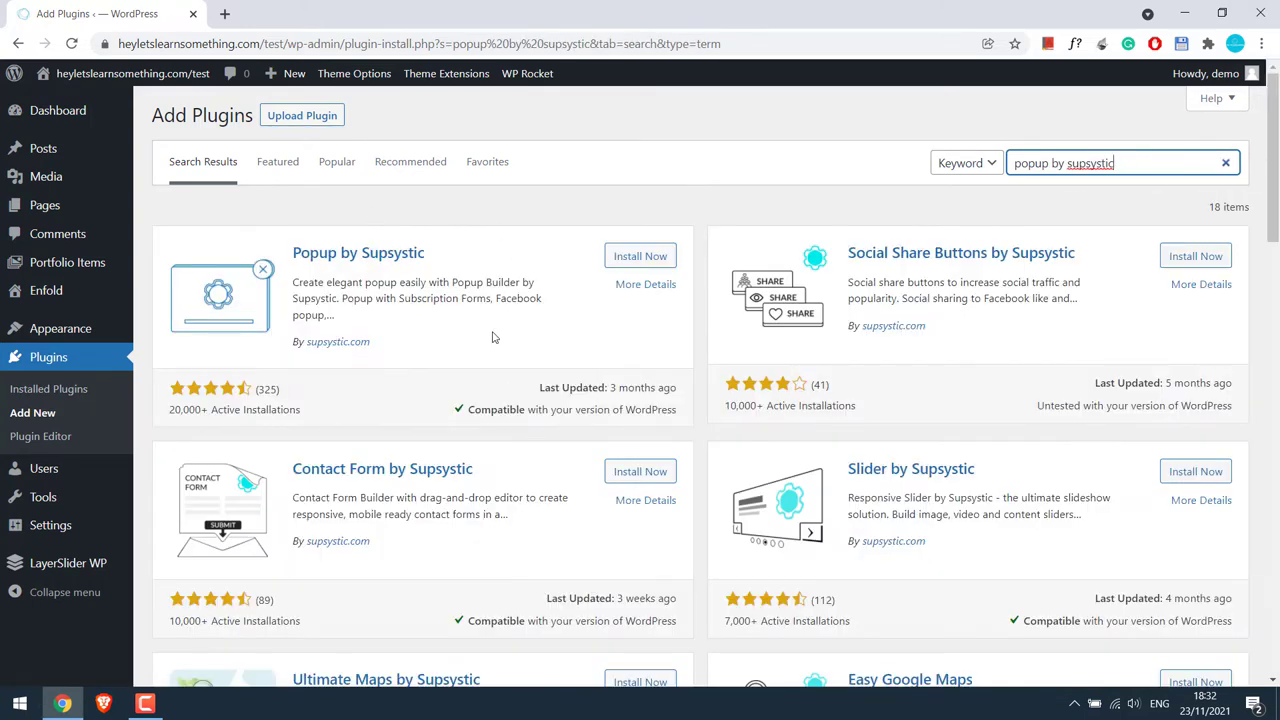
Install and activate Popup by Supsystic, then clear the WP Rocket cache.
left_click(643, 257)
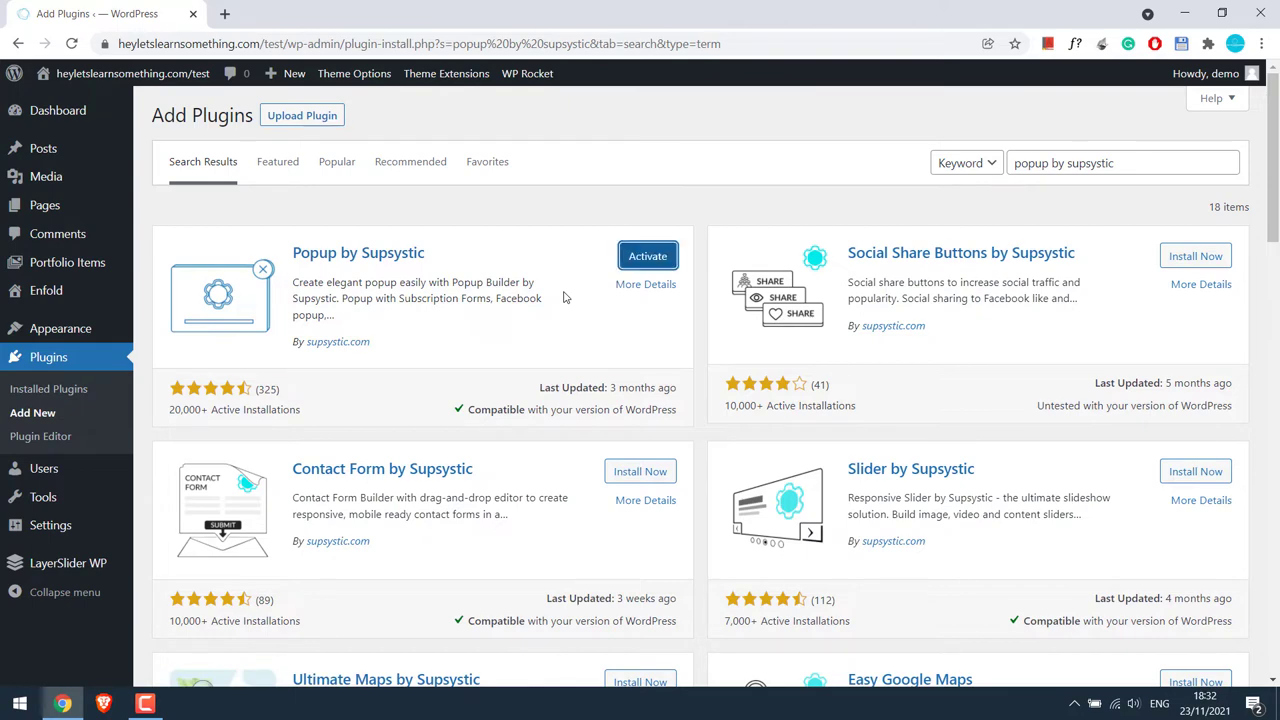
left_click(647, 258)
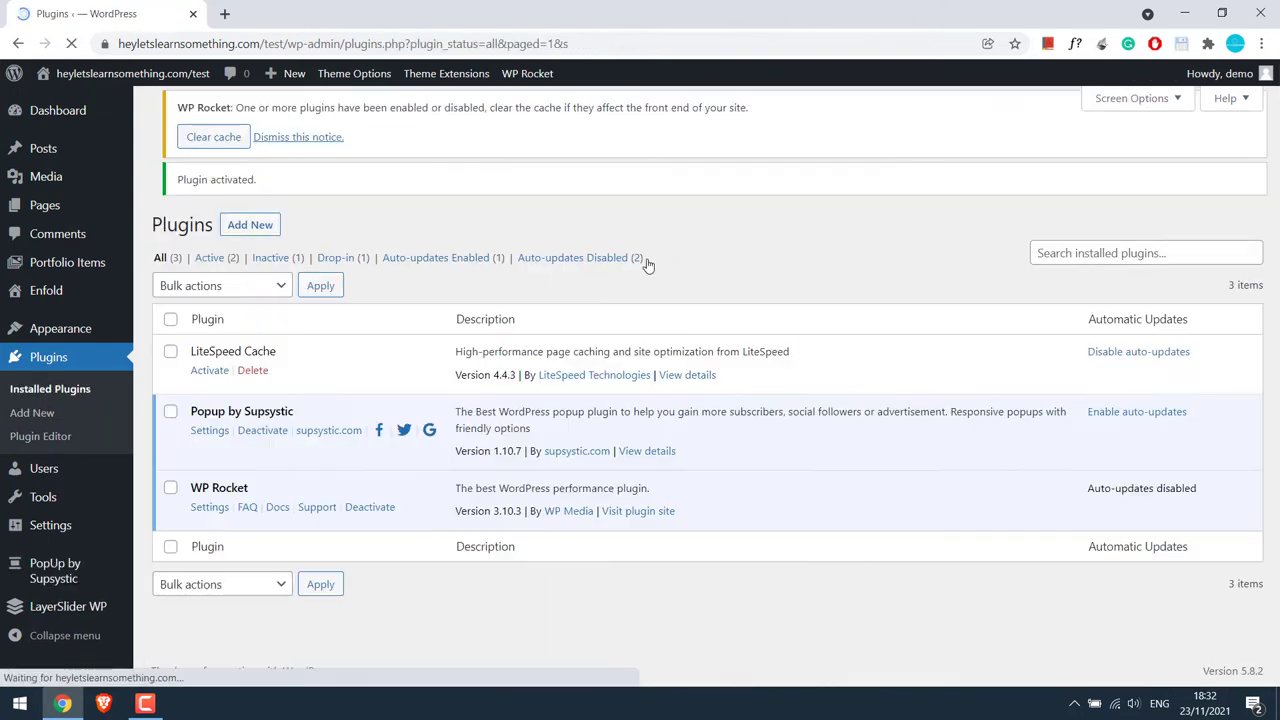
left_click(215, 180)
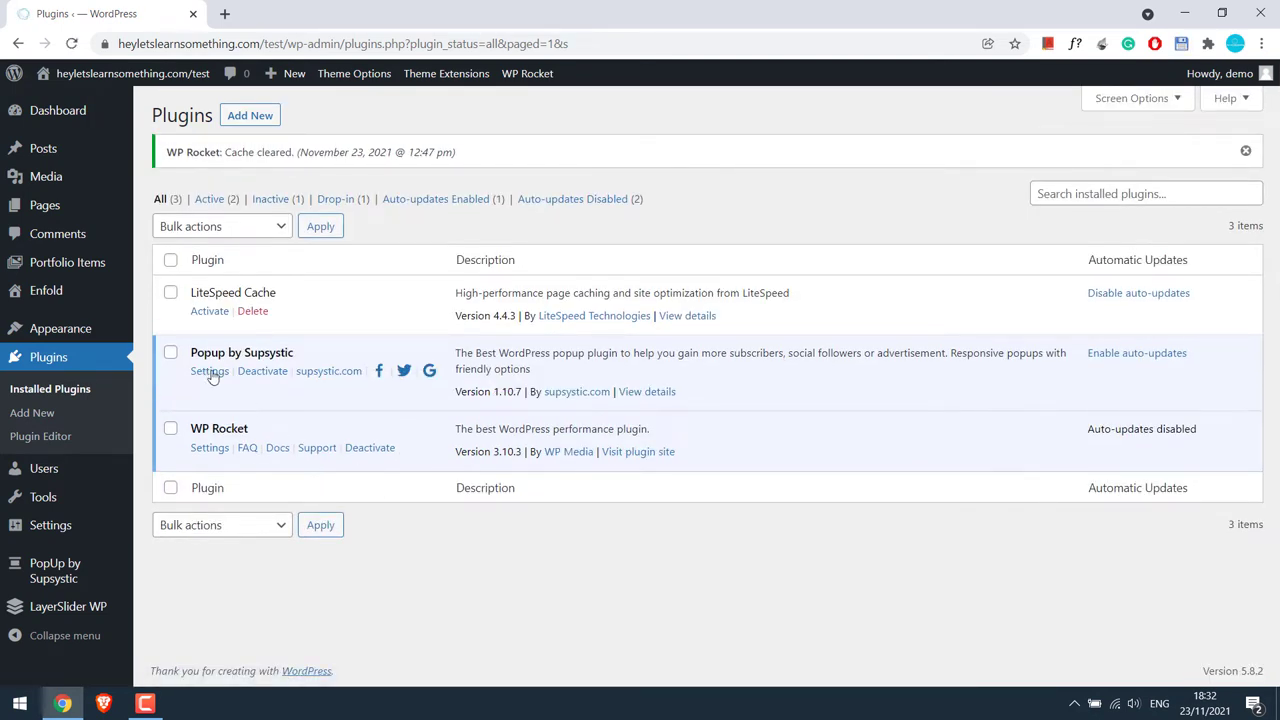
Open the PopUp by Supsystic Show All PopUps page from the admin sidebar.
mouse_move(36, 573)
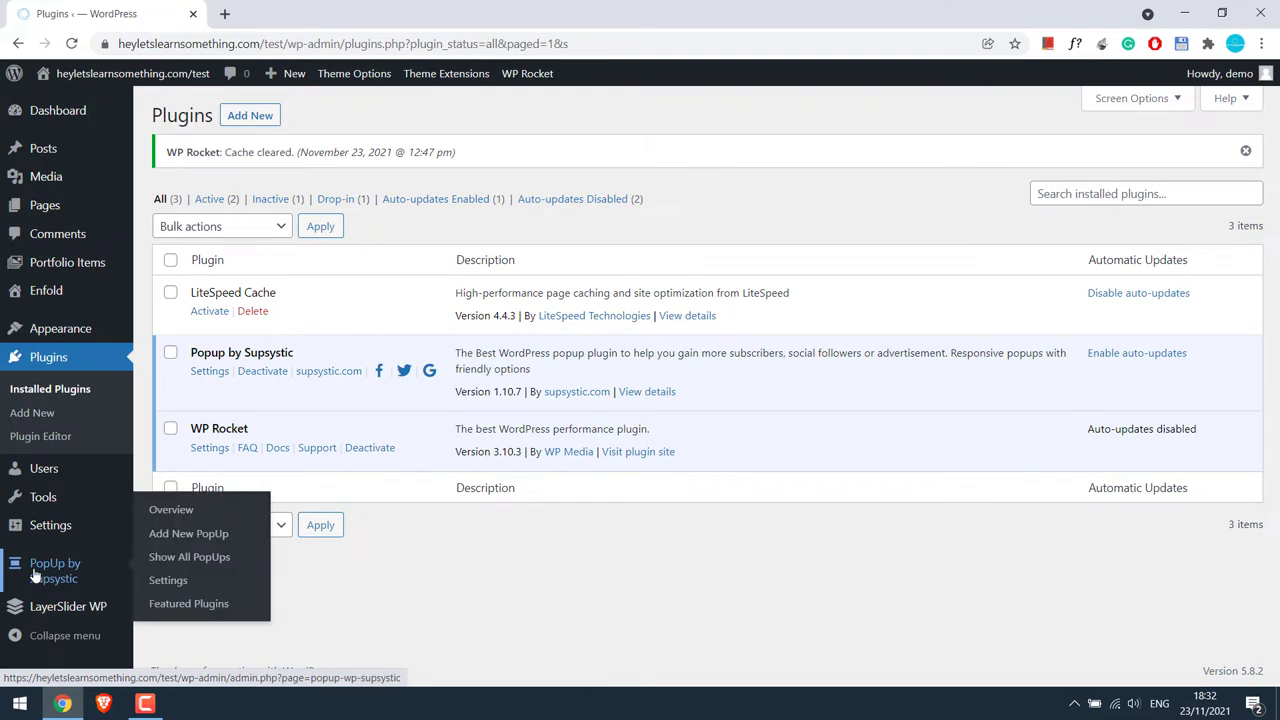
left_click(210, 371)
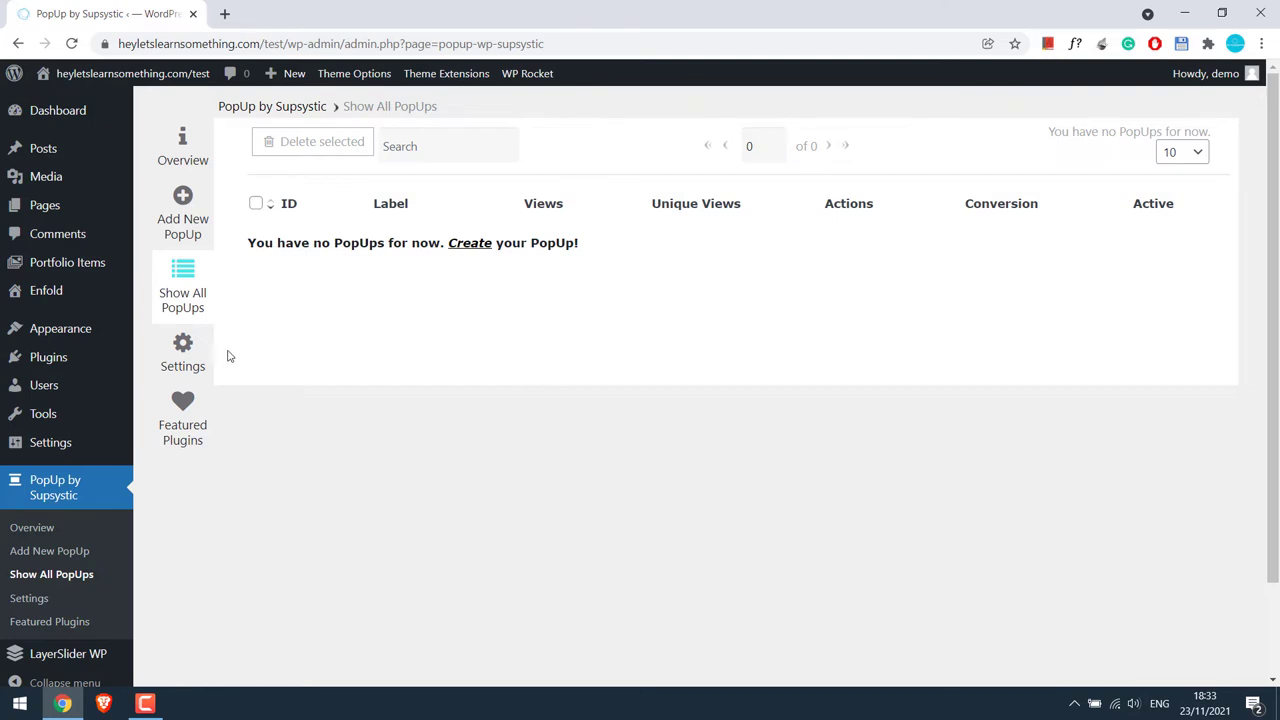
Start a new popup and filter the templates to Video.
left_click(181, 217)
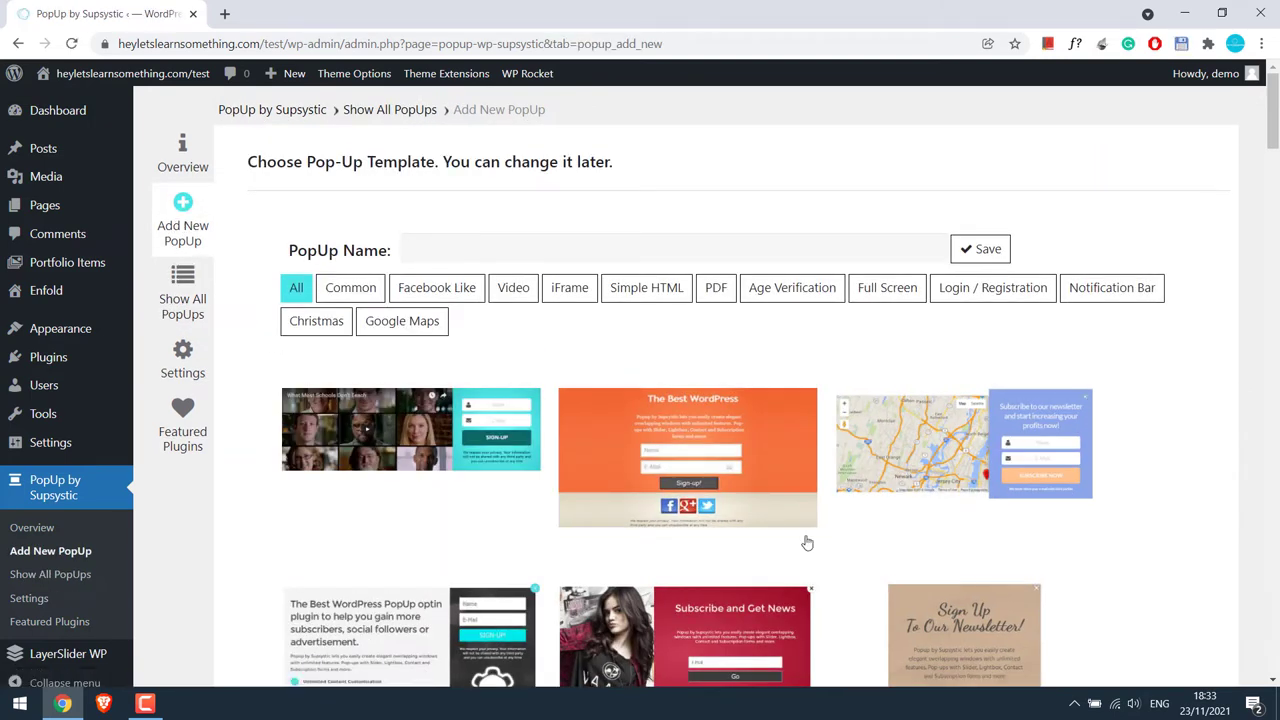
scroll(1250, 200, "down", 10)
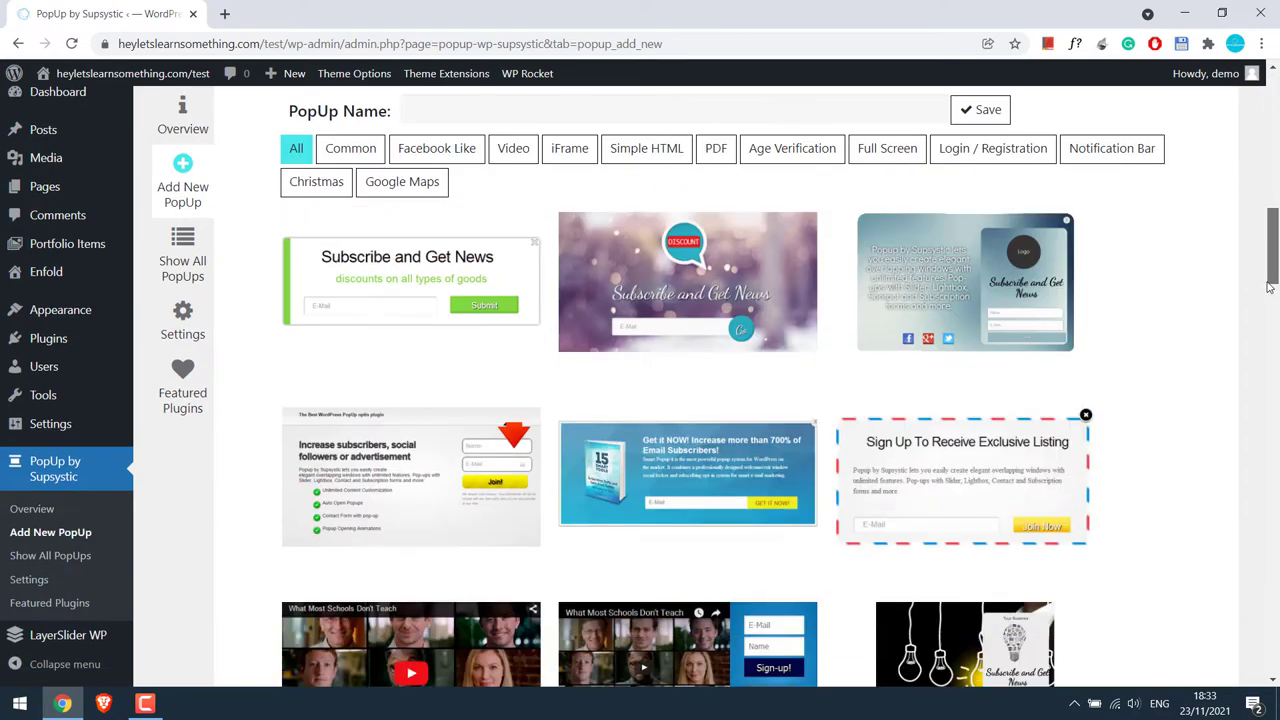
scroll(1257, 148, "up", 3)
scroll(1257, 148, "up", 5)
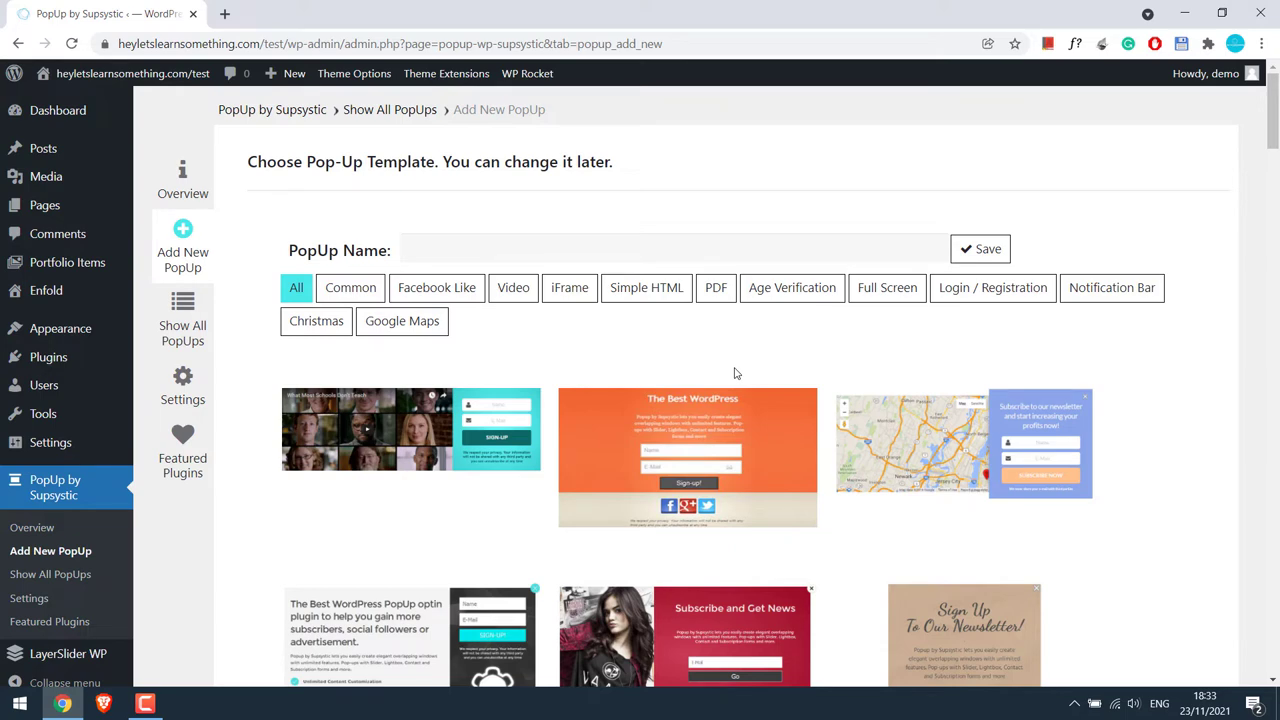
left_click(521, 293)
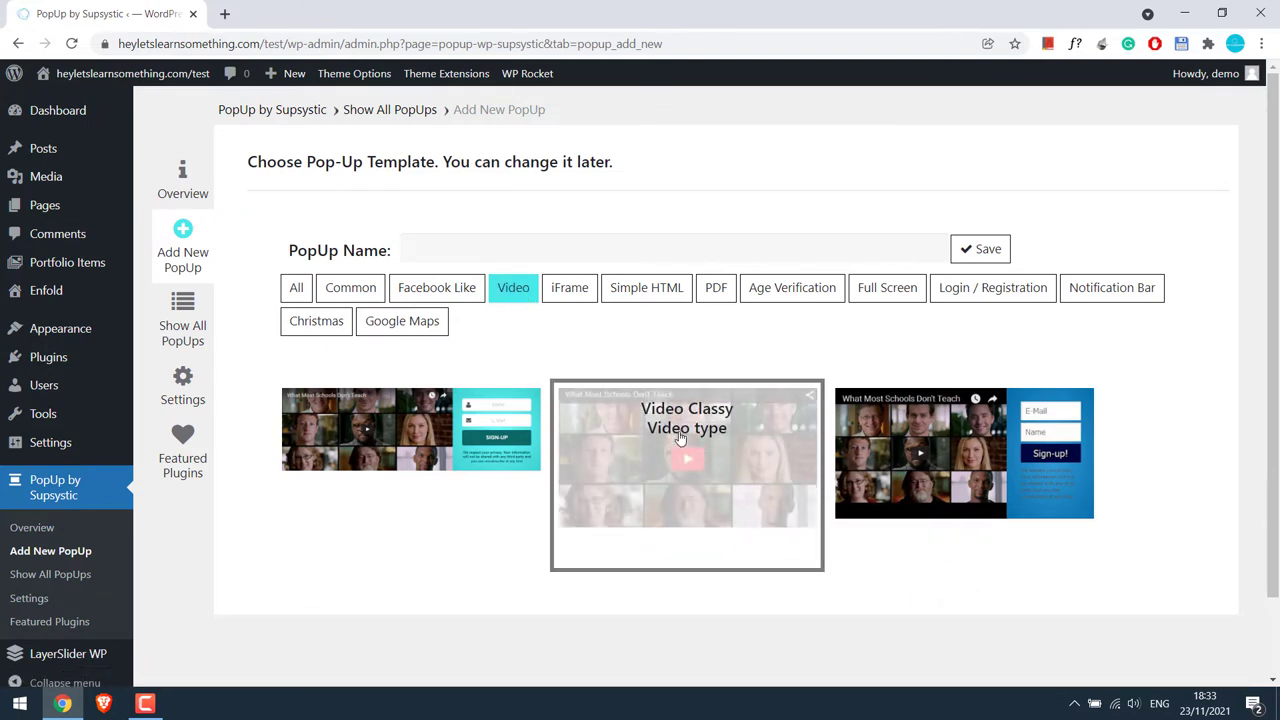
Name the popup 'youtube popup' and save it.
left_click(550, 251)
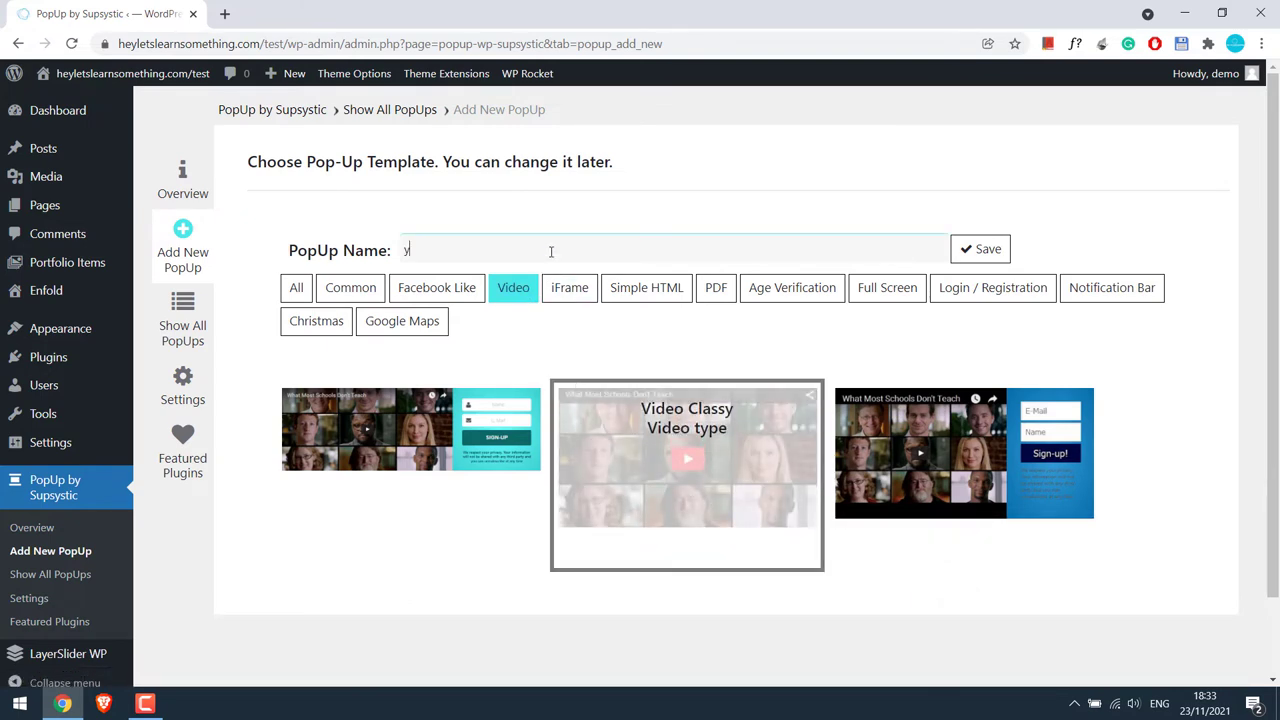
type("youtube popup")
left_click(986, 248)
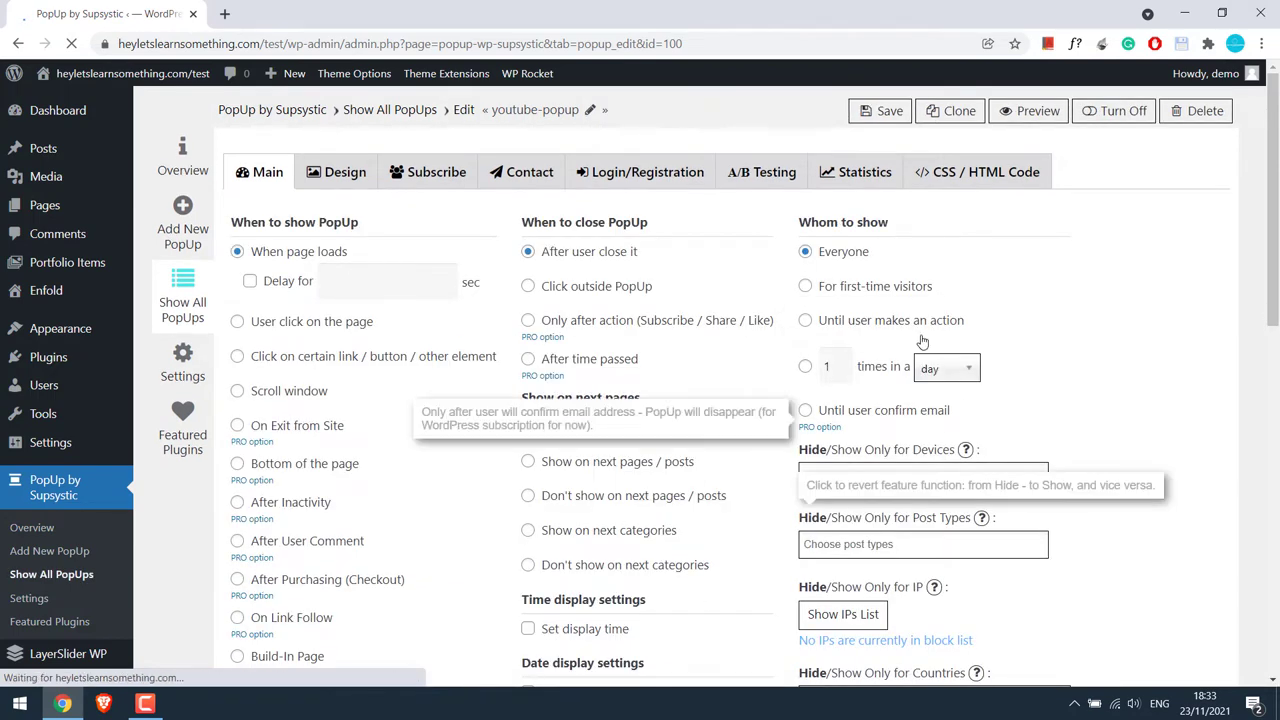
Enable 'Delay for' with 5 seconds on the Main tab, then go to the Design tab.
mouse_move(1275, 300)
left_mouse_down()
mouse_move(1275, 540)
mouse_move(1275, 300)
left_mouse_up()
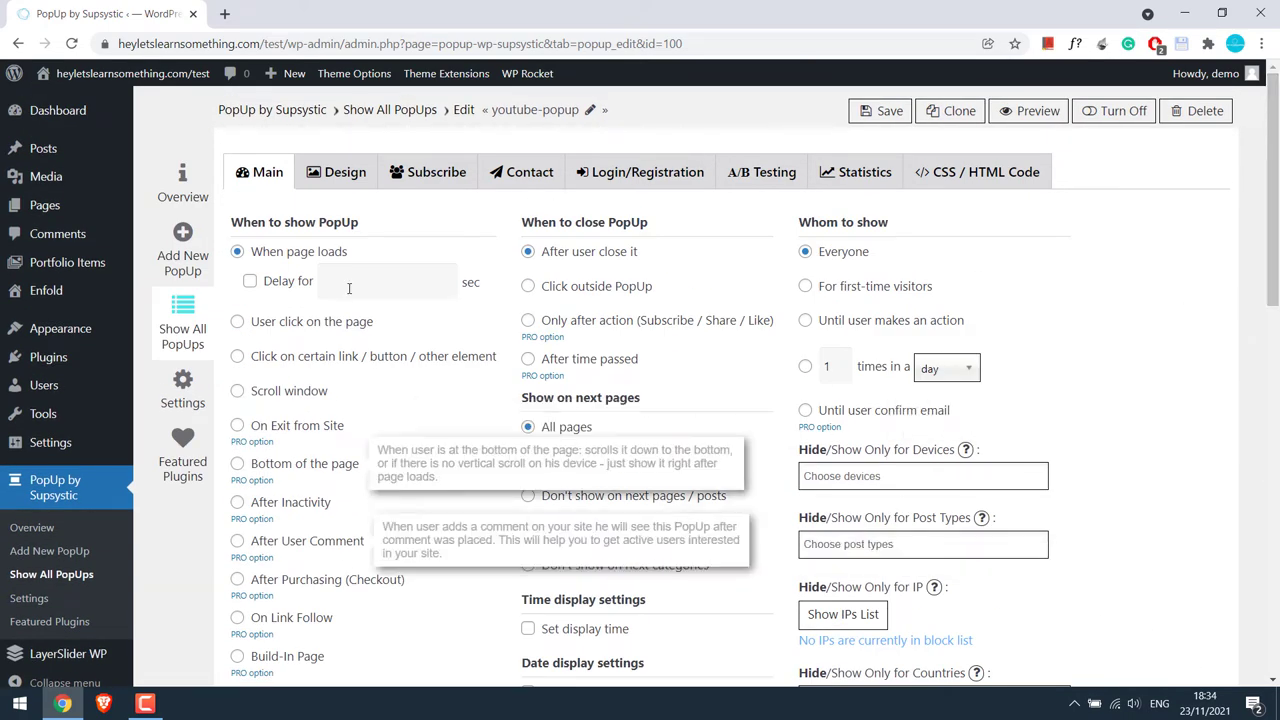
left_click(247, 281)
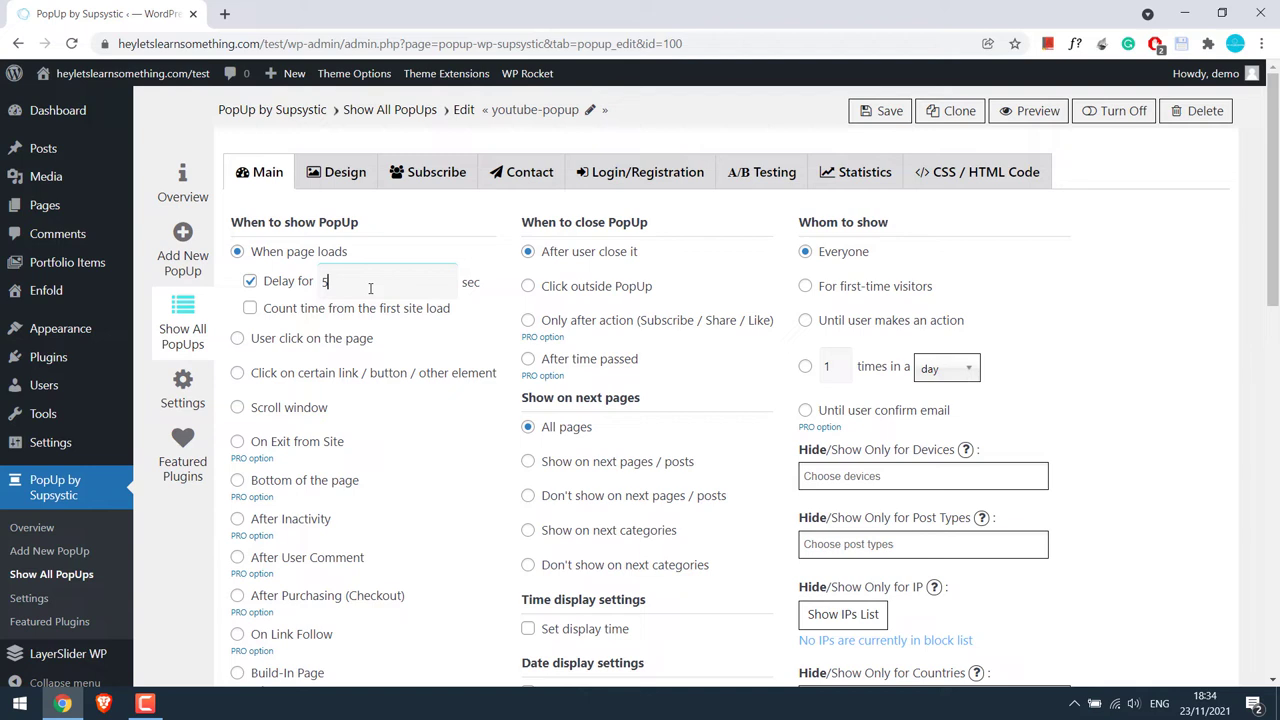
left_click(402, 281)
scroll(628, 252, "down", 1)
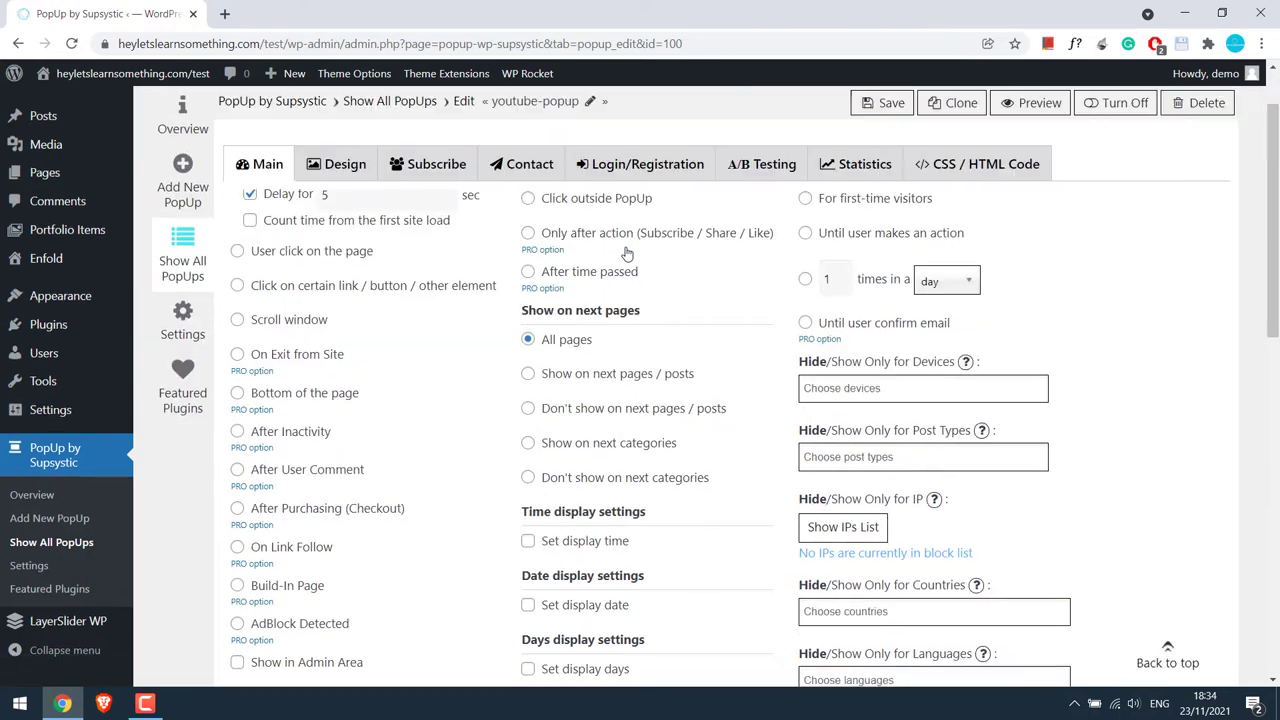
scroll(766, 314, "down", 2)
scroll(594, 366, "up", 2)
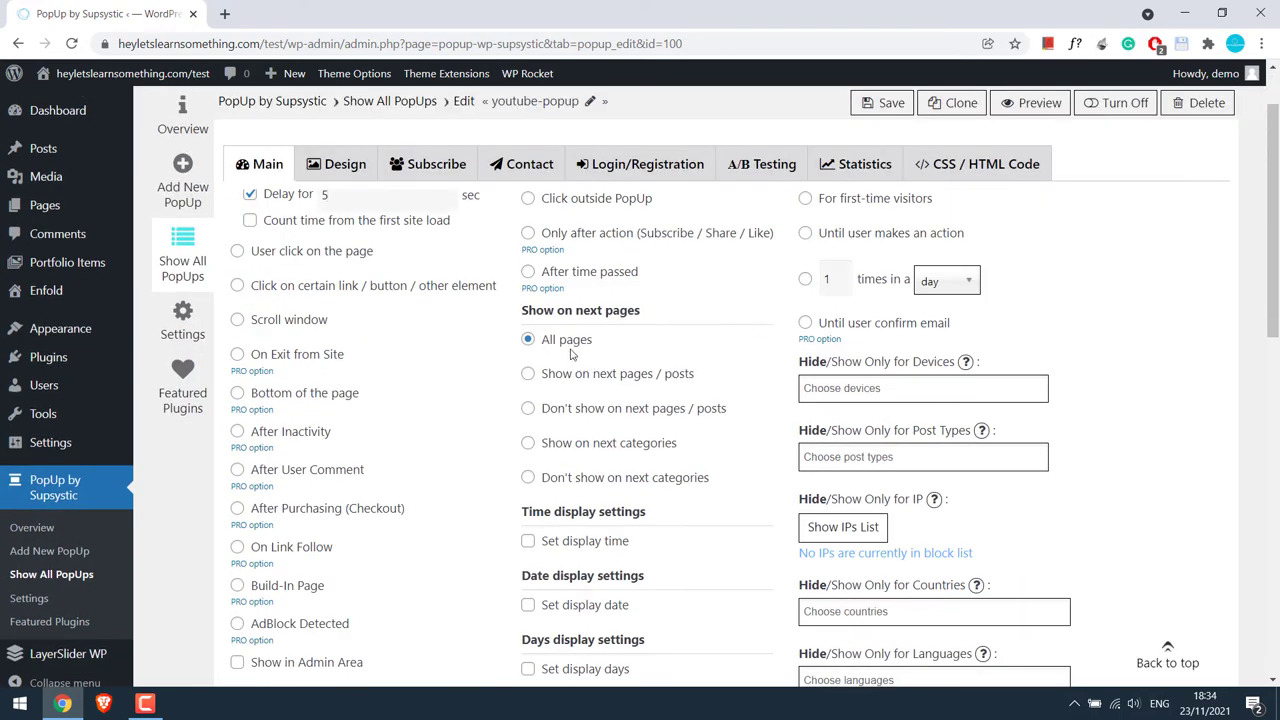
scroll(1015, 326, "up", 1)
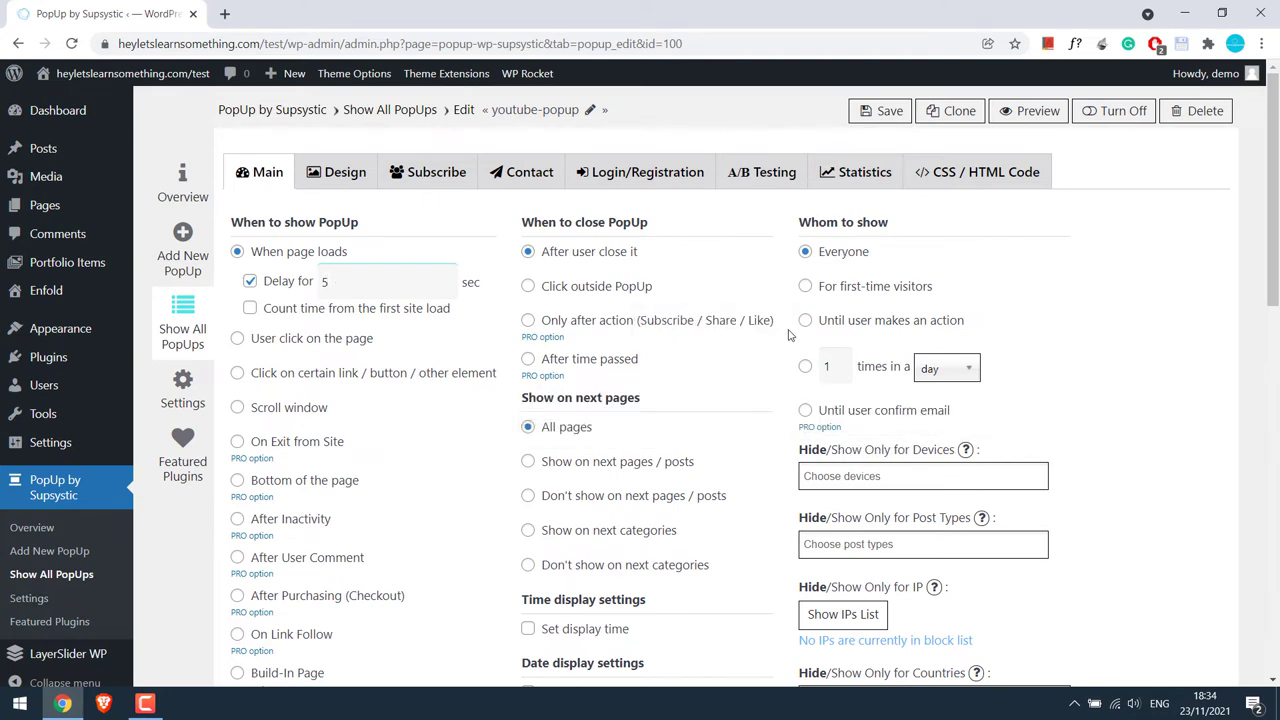
left_click(340, 172)
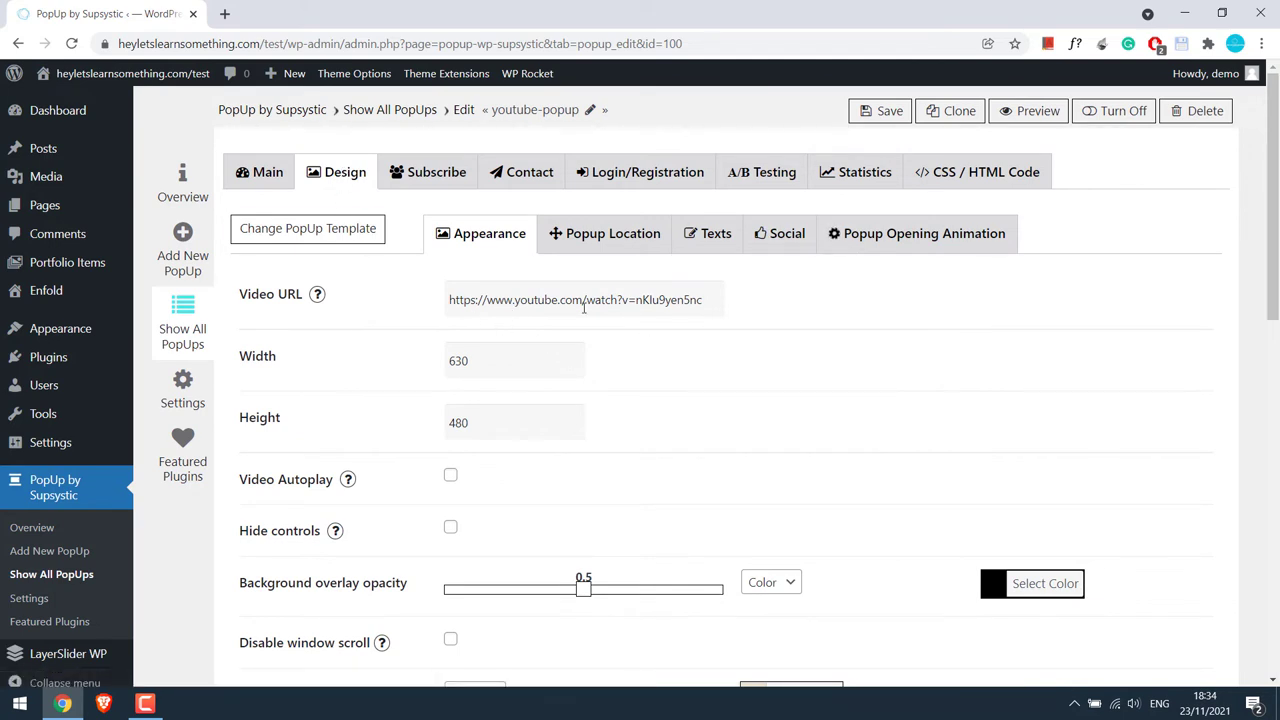
Find the voice-changer video on the YouTube channel in a new tab.
left_click(224, 13)
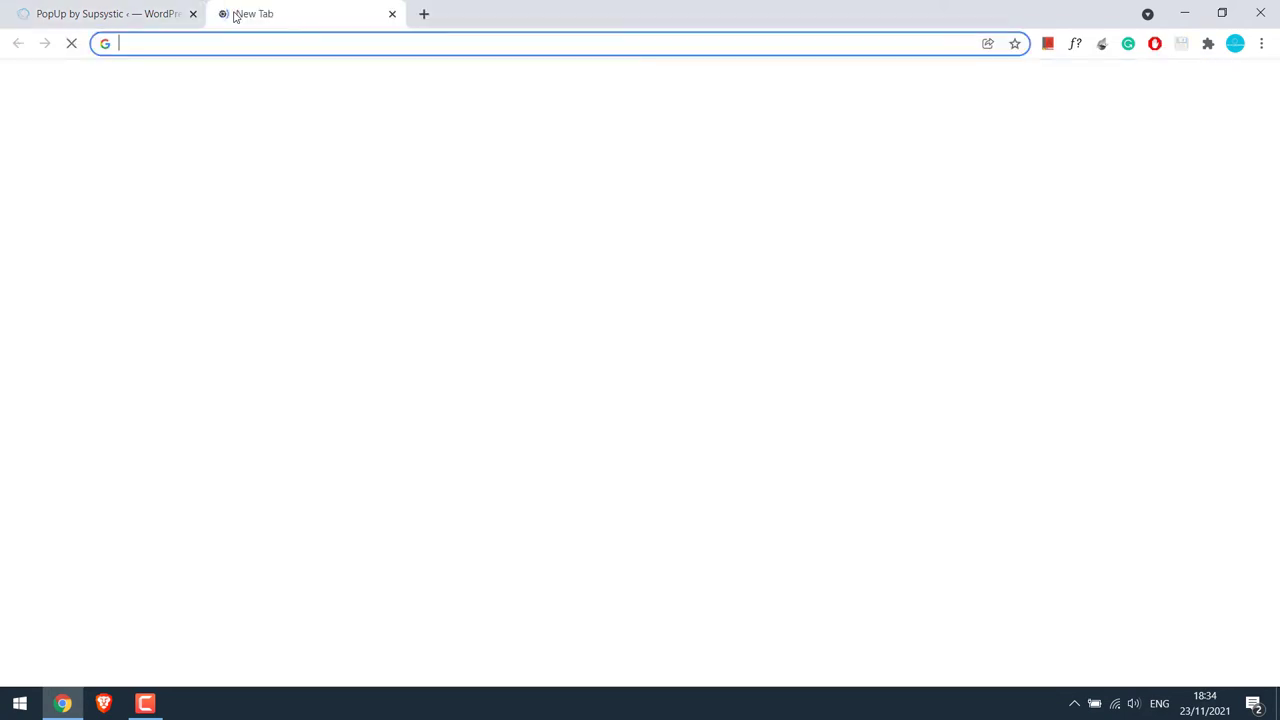
type("you")
key("Return")
left_click(1228, 82)
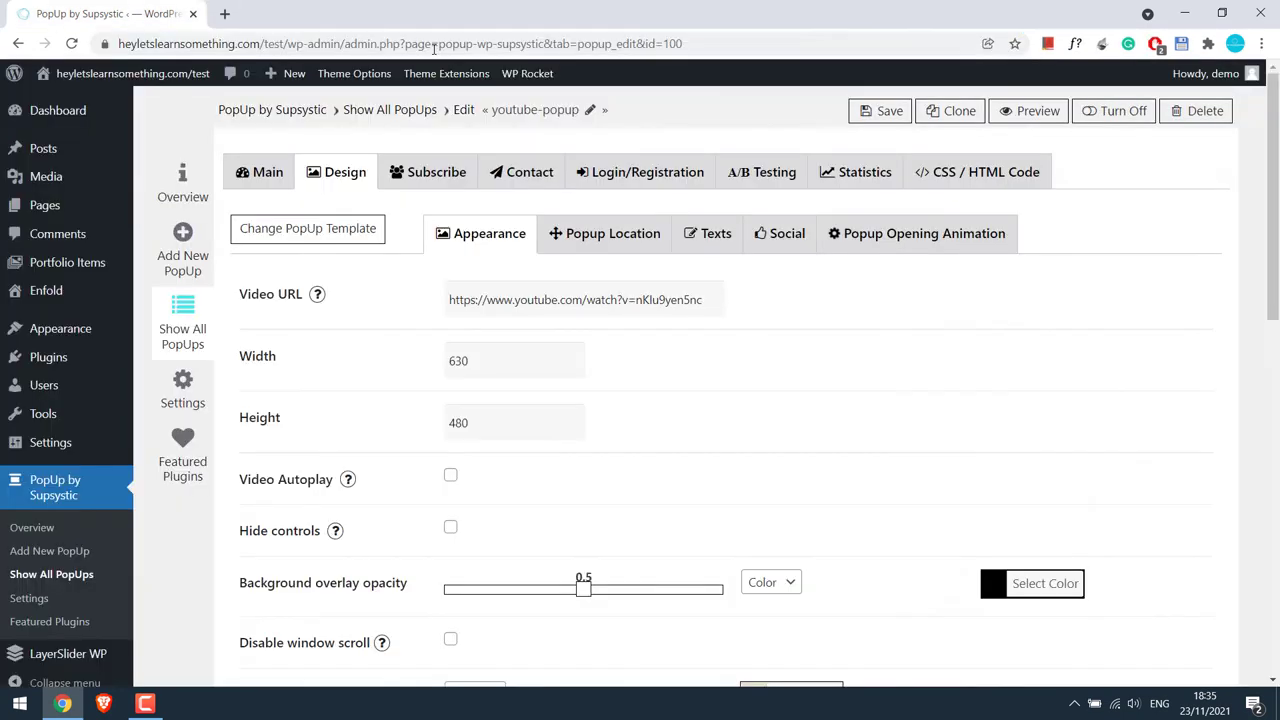
Paste the video link into Video URL and delete its ab_channel part.
left_click(470, 301)
key("ctrl+a")
key("ctrl+v")
left_click_drag(478, 300, 882, 356)
key("BackSpace")
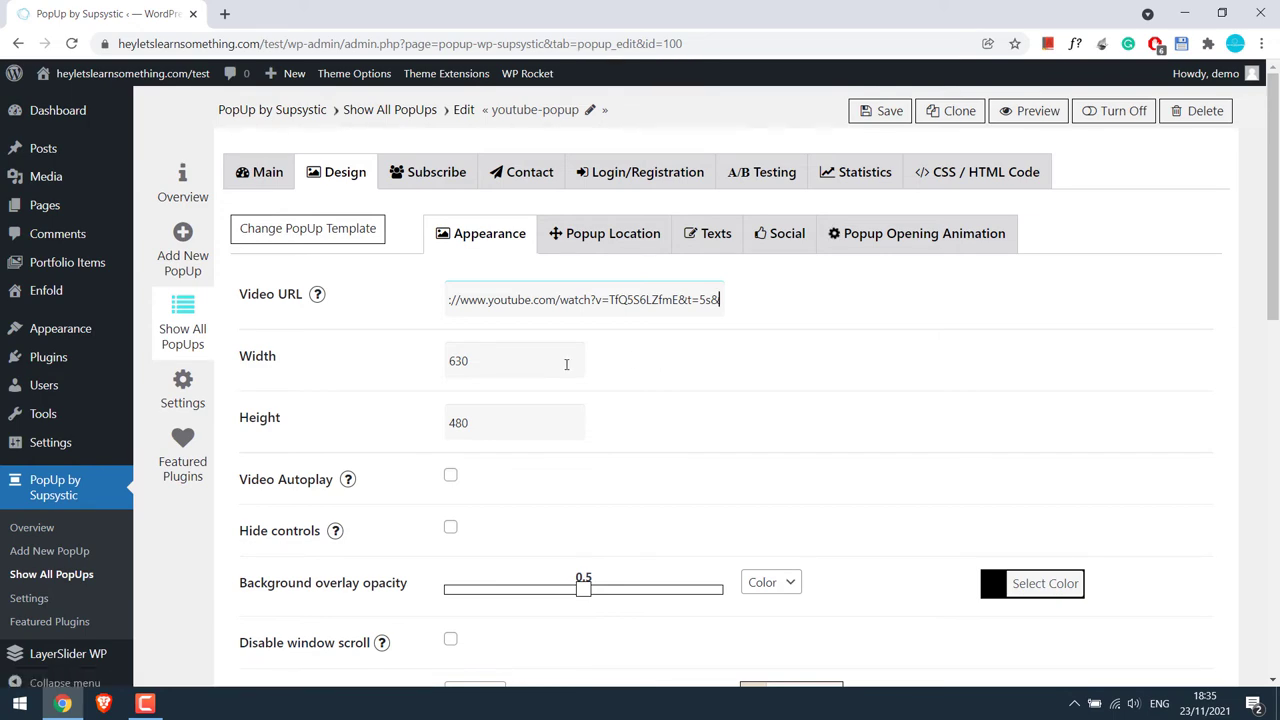
Try a red popup background and preview it.
scroll(585, 370, "down", 3)
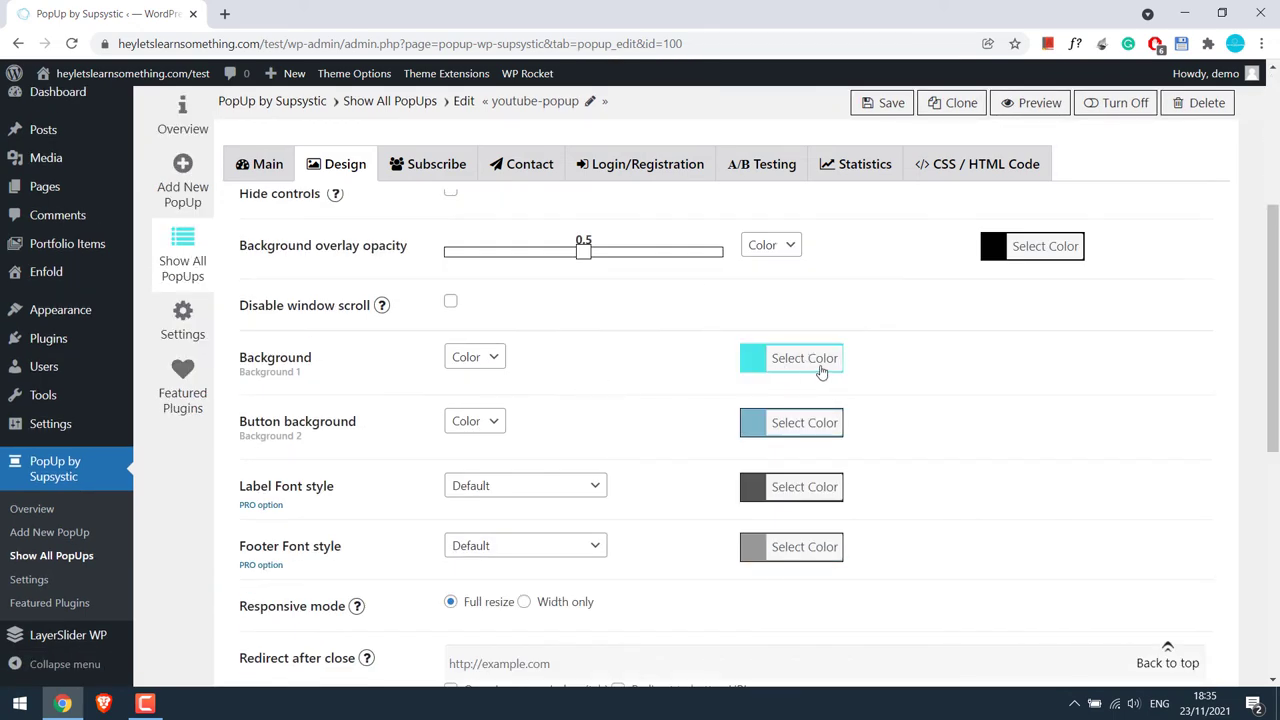
left_click(795, 371)
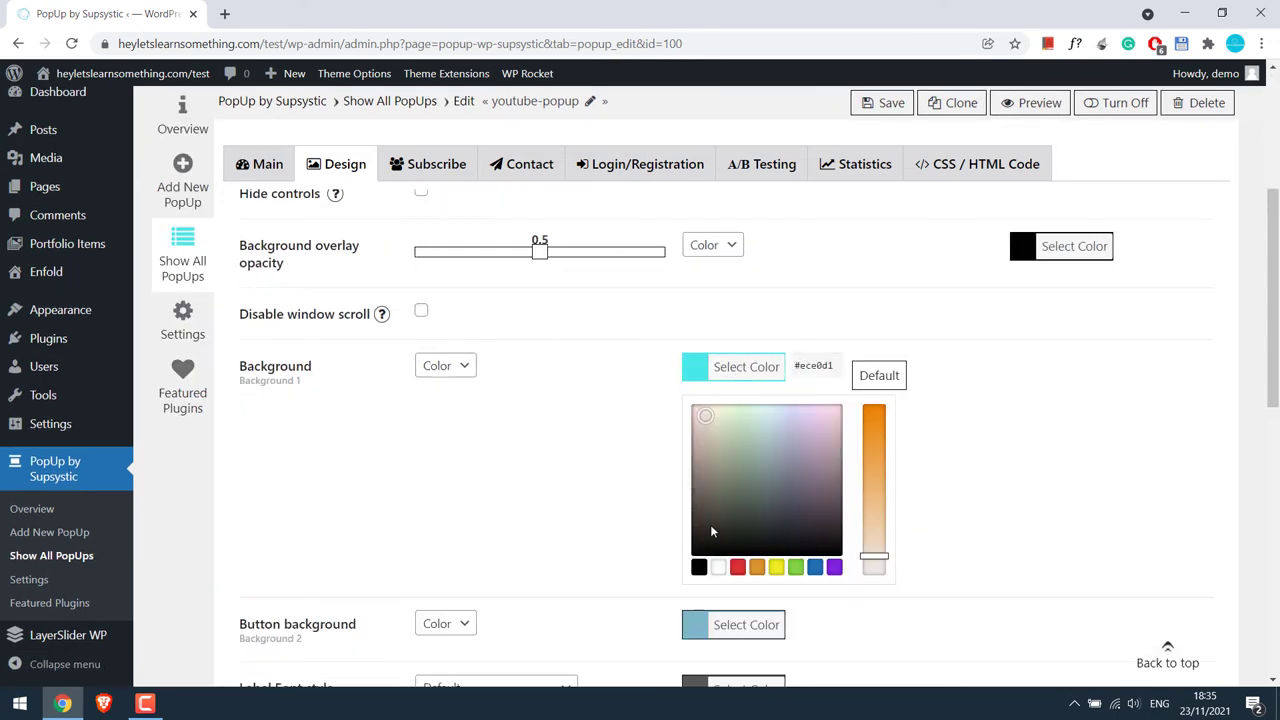
left_click(738, 568)
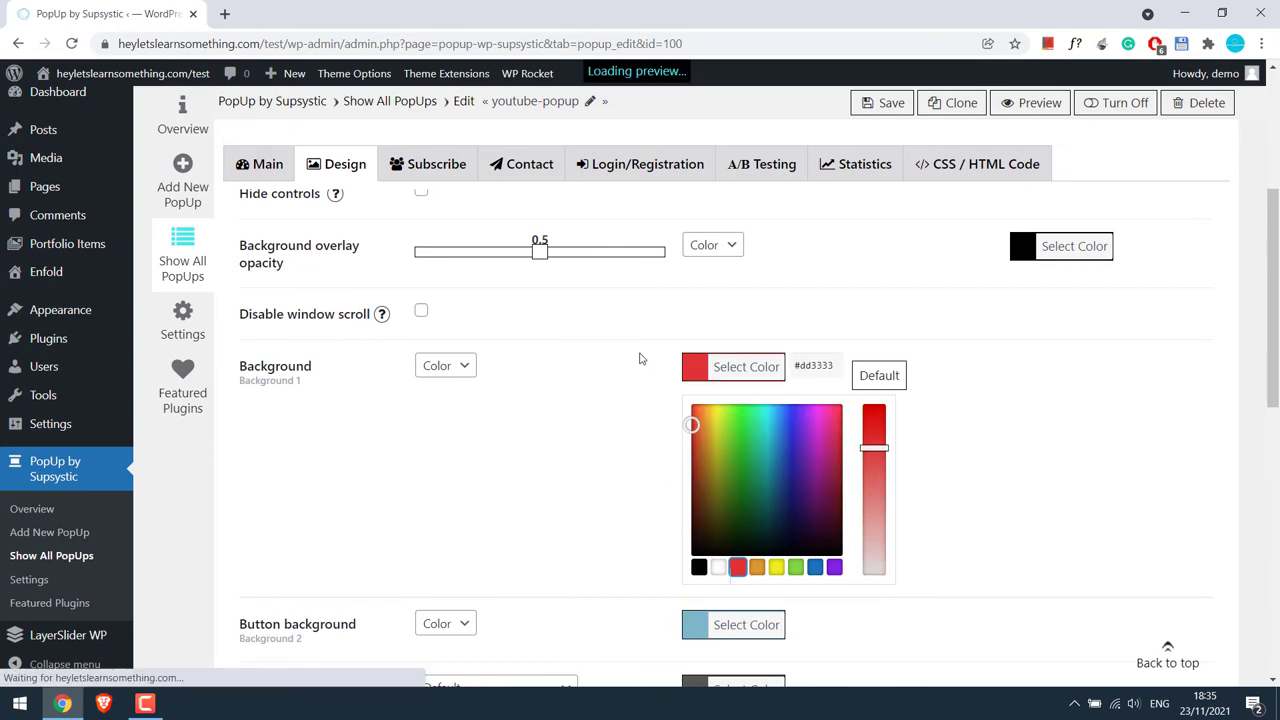
left_click(648, 363)
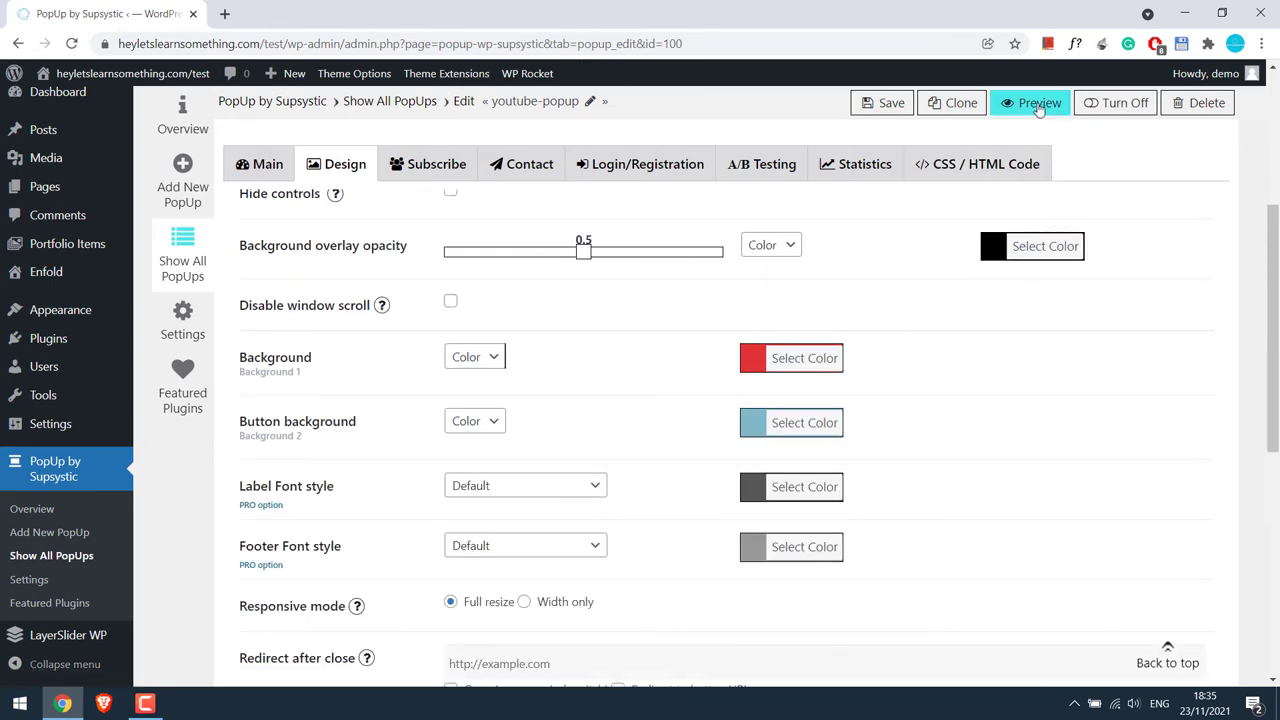
left_click(1038, 106)
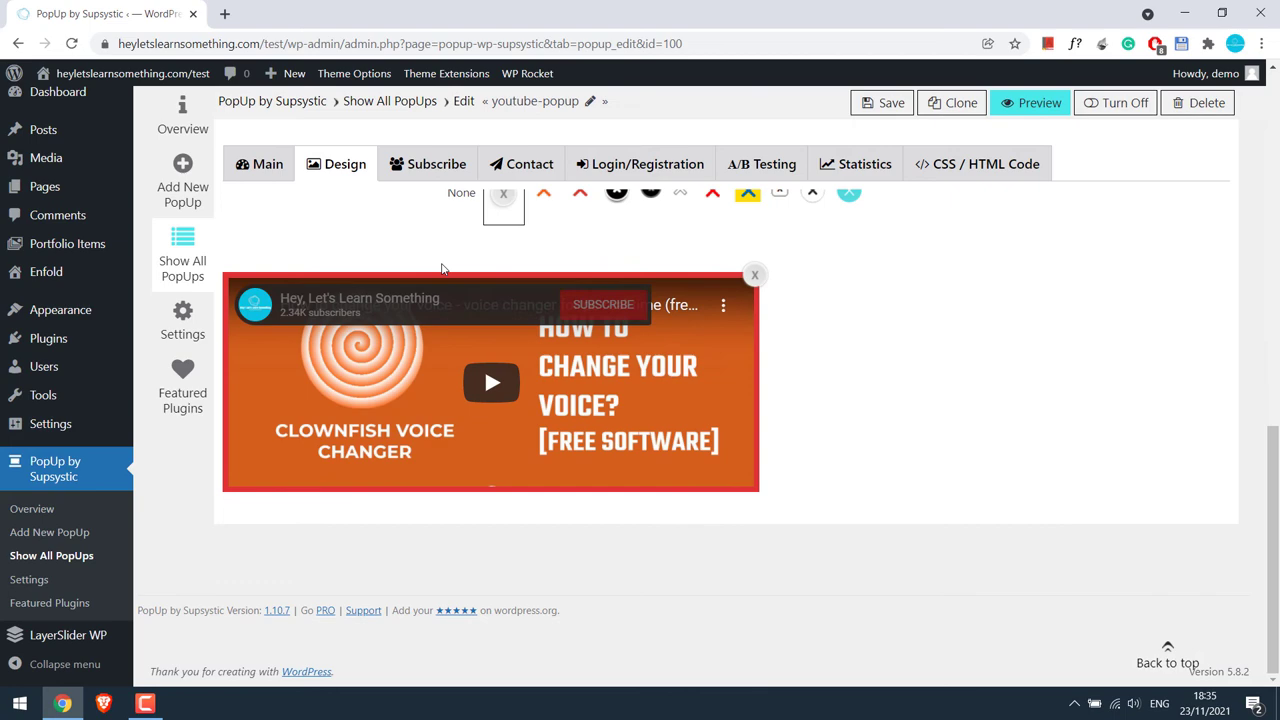
Change the background to yellow (#eeee22) and check the yellow-framed preview.
scroll(945, 505, "up", 5)
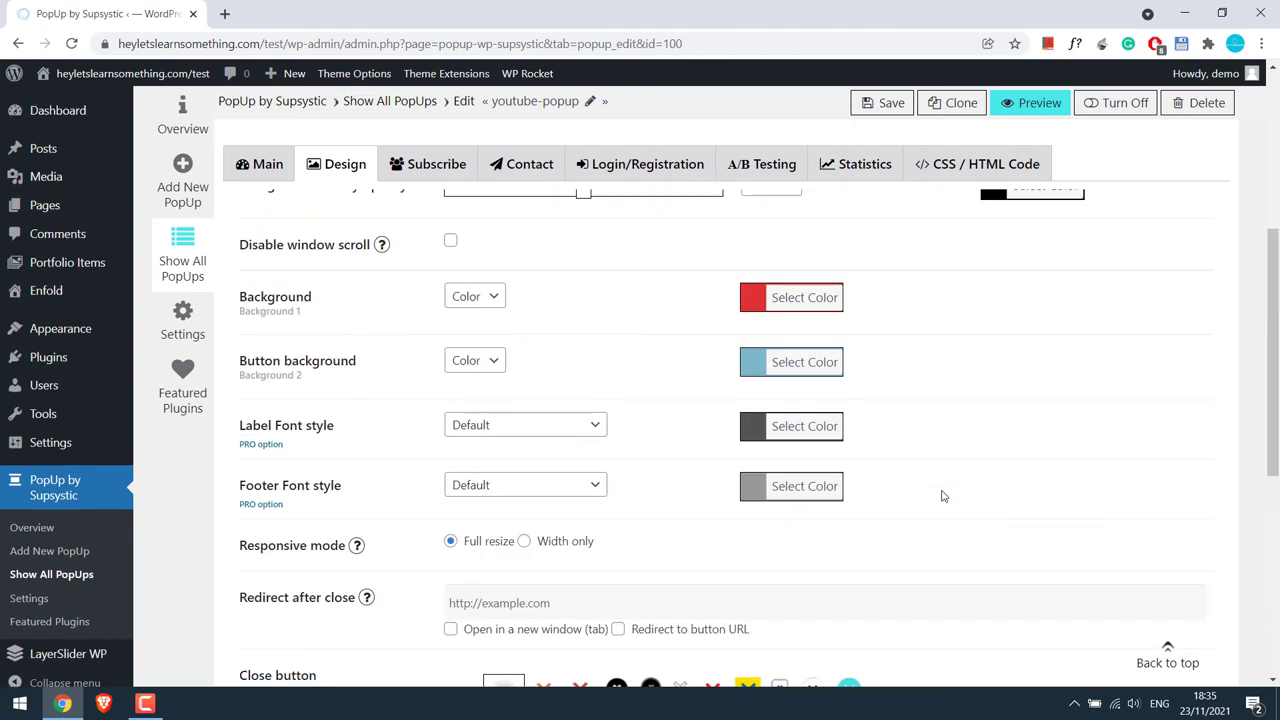
left_click(816, 300)
left_click(784, 507)
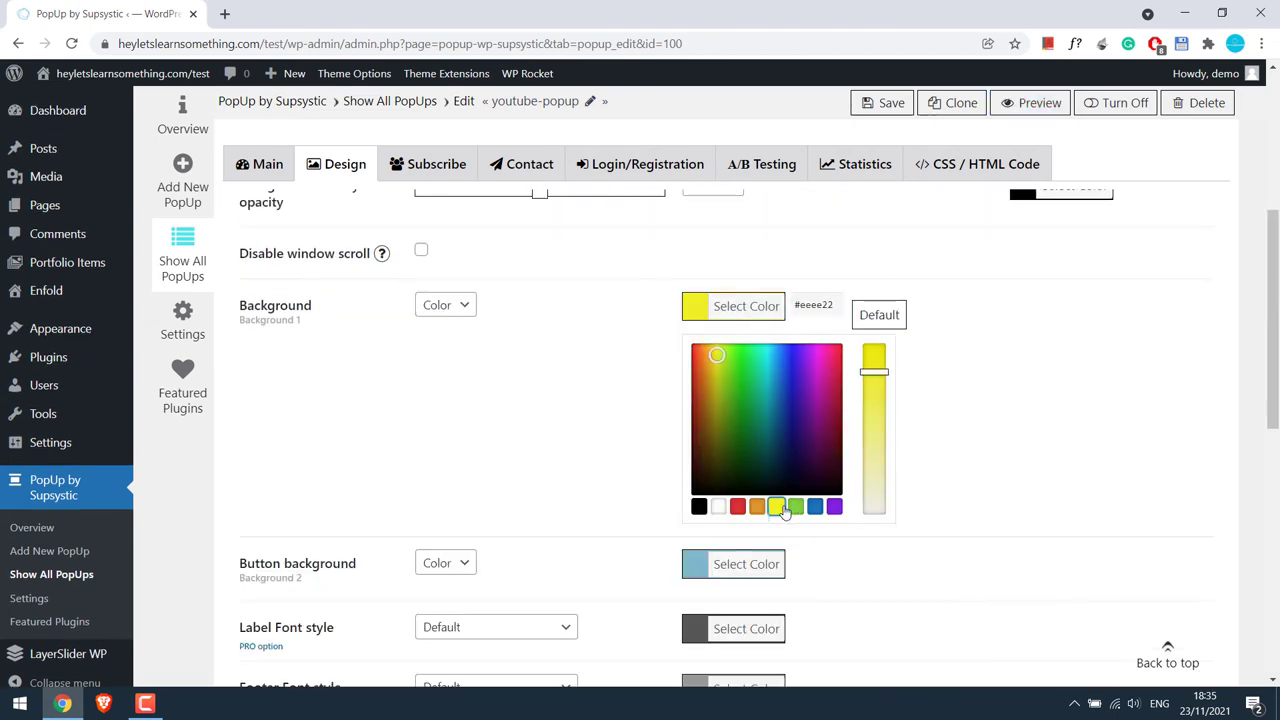
left_click(974, 451)
scroll(966, 446, "down", 4)
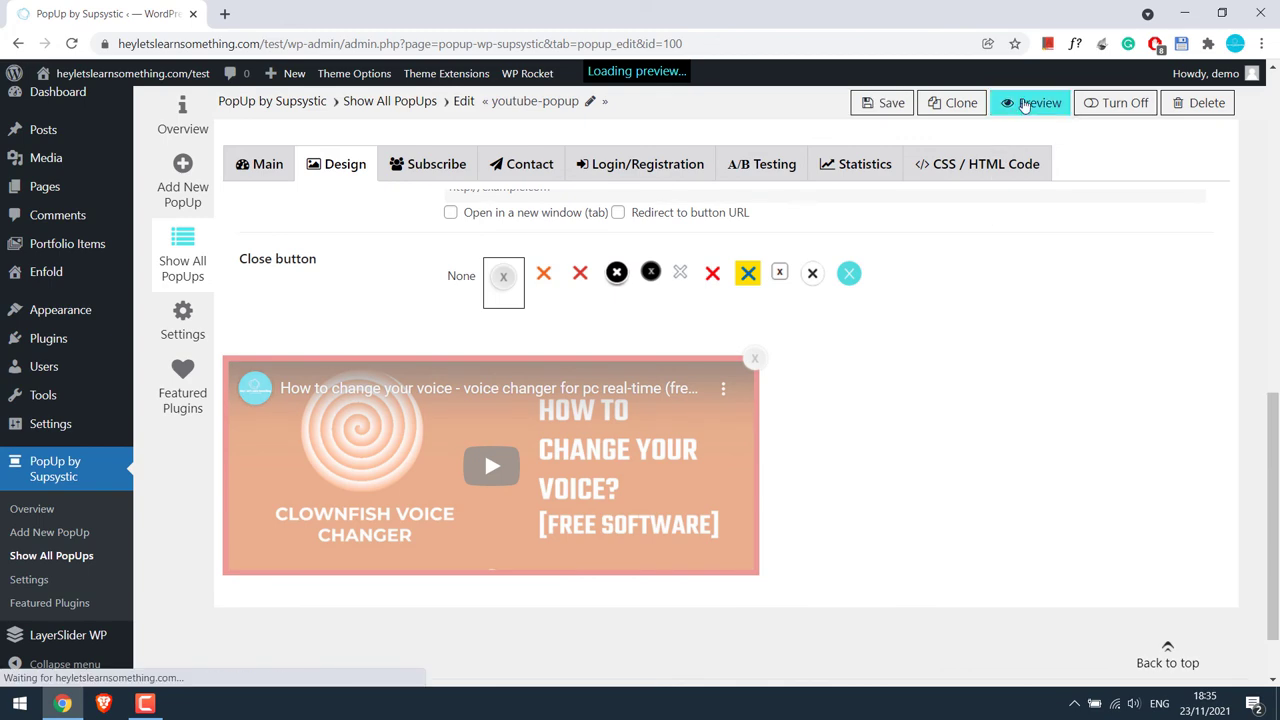
scroll(949, 277, "down", 1)
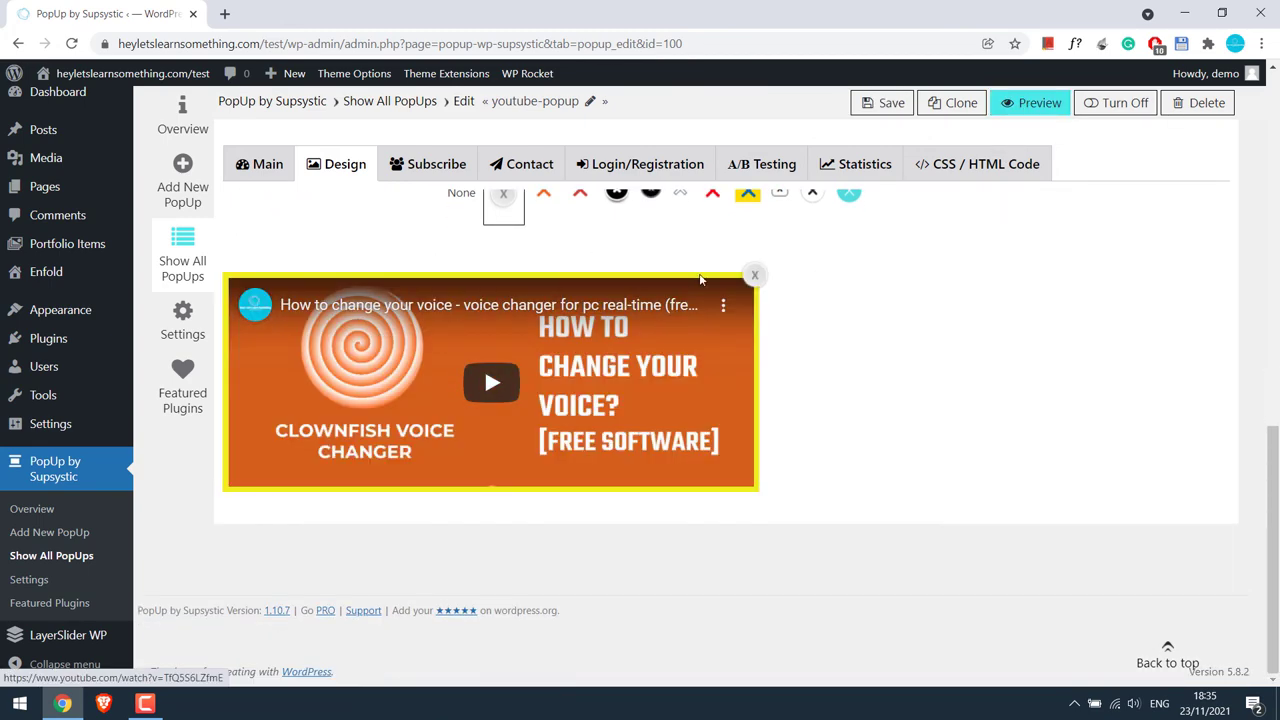
scroll(914, 360, "up", 10)
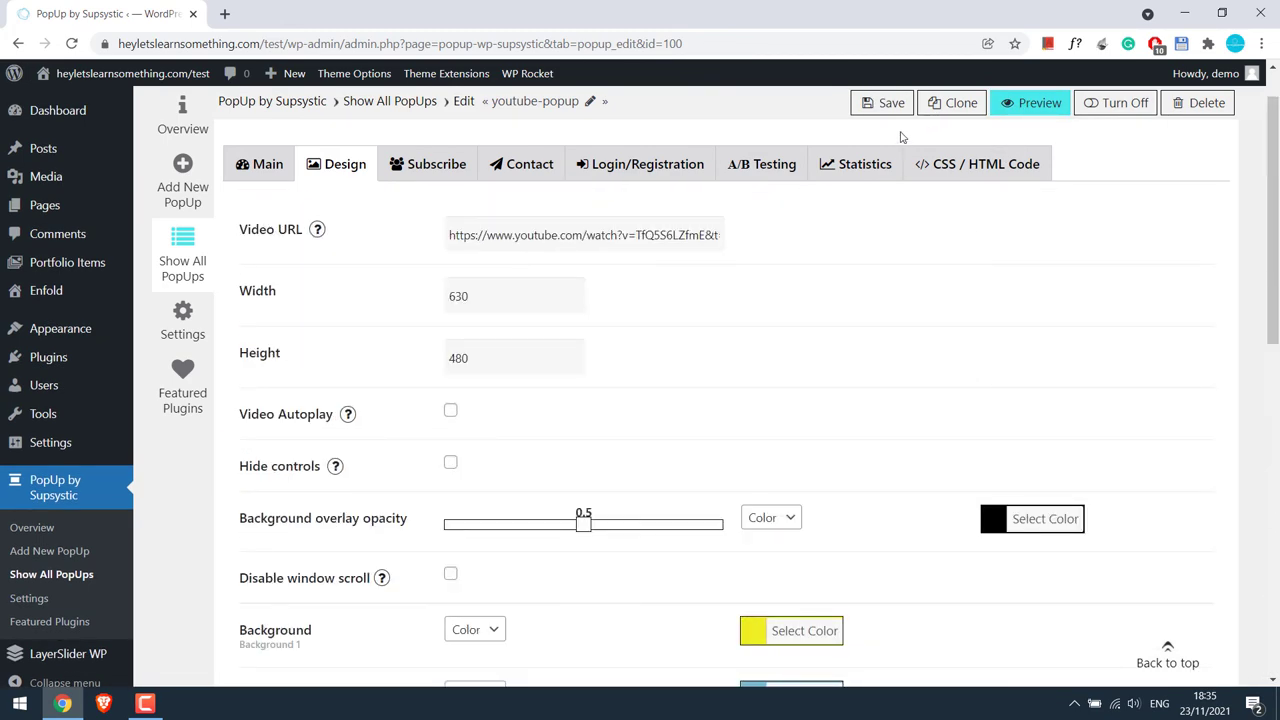
Save the popup and copy the site's home address.
left_click(889, 105)
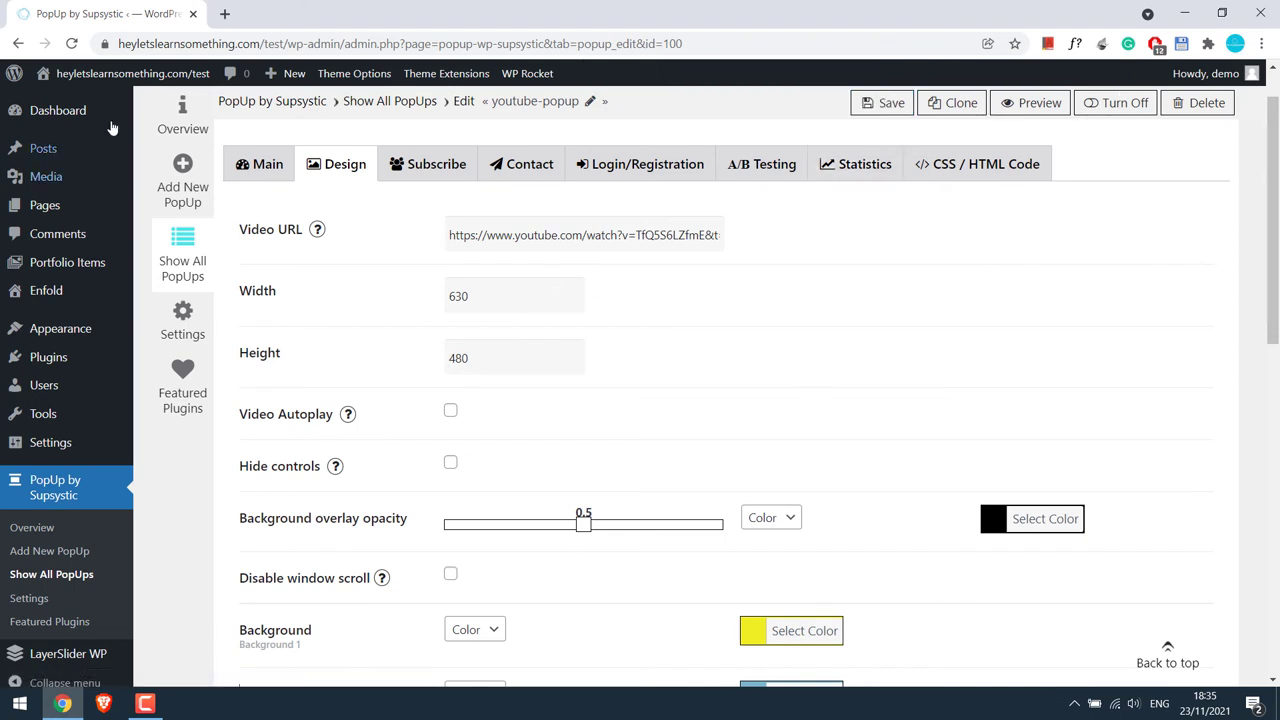
left_click_drag(119, 43, 325, 44)
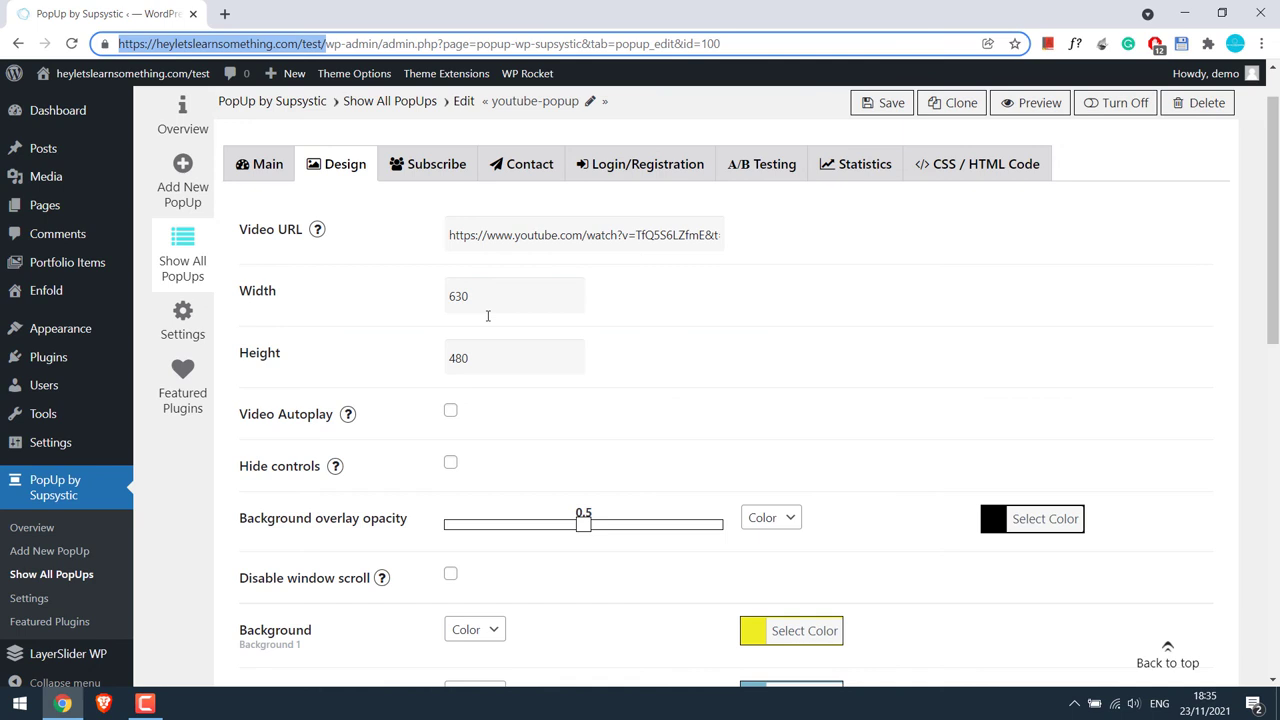
key("ctrl+c")
Open the site in an Incognito window and play the yellow-bordered video popup.
key("ctrl+shift+n")
key("ctrl+v")
key("Return")
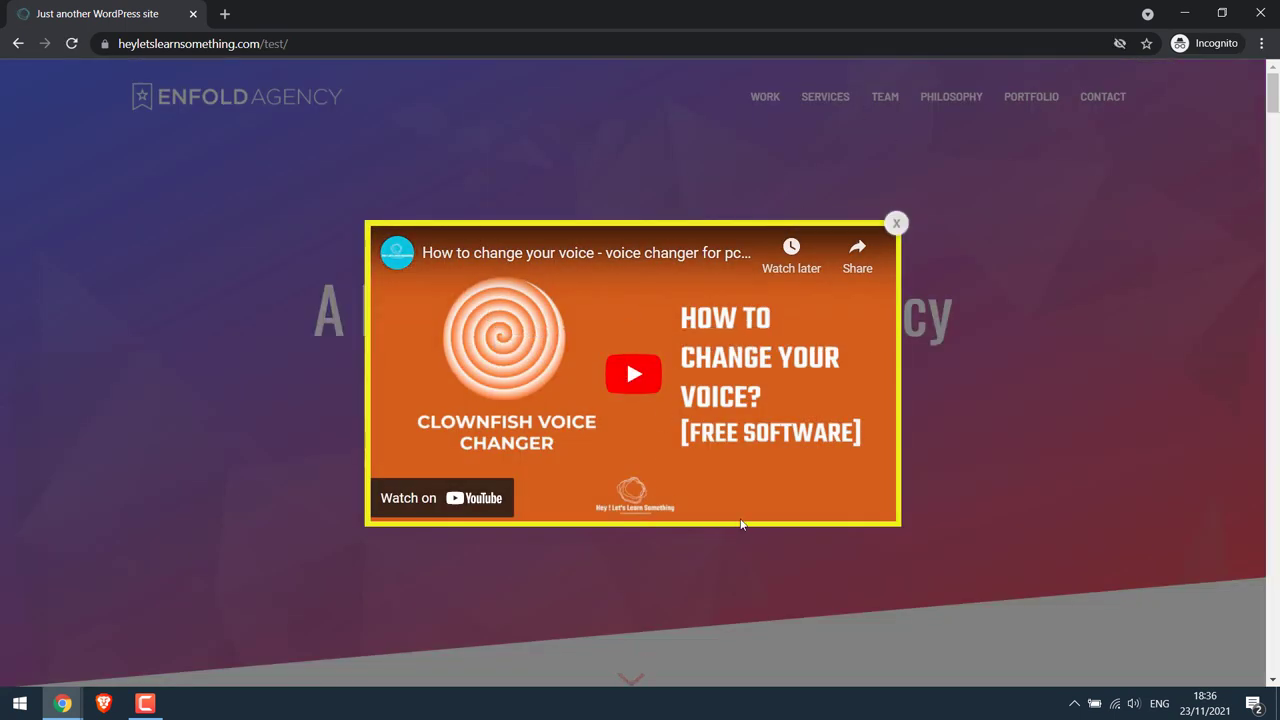
left_click(655, 392)
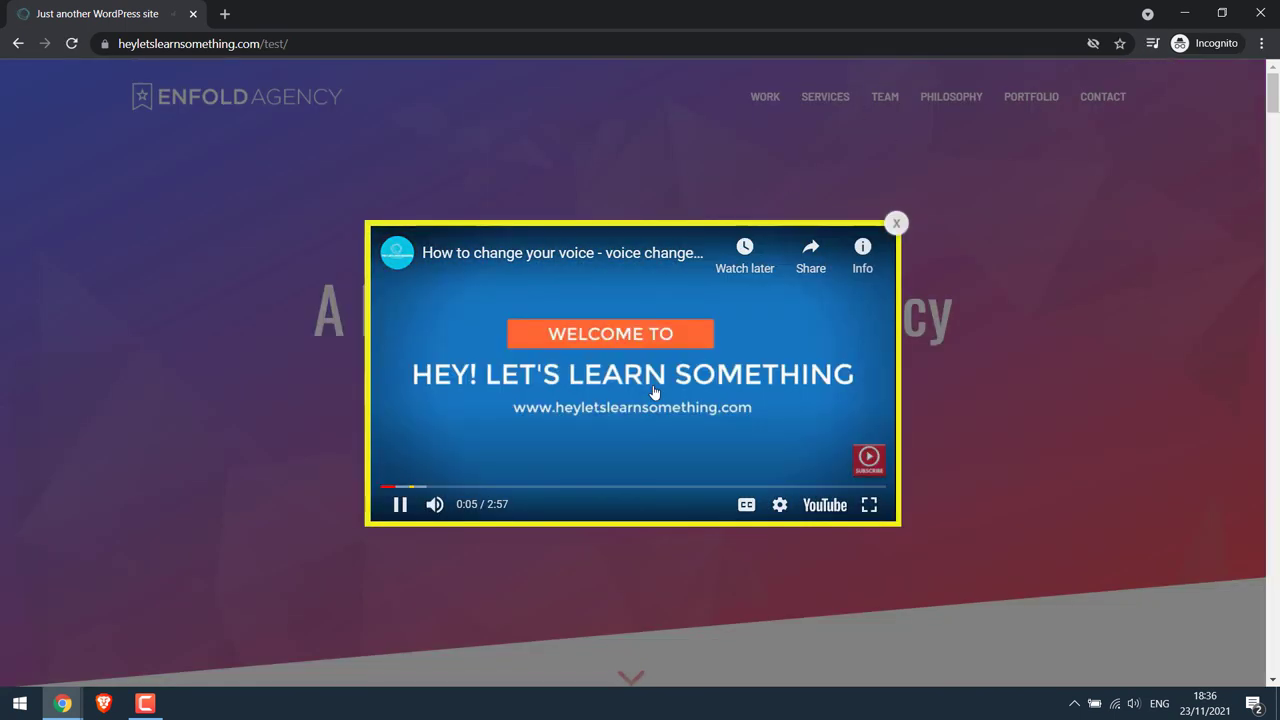